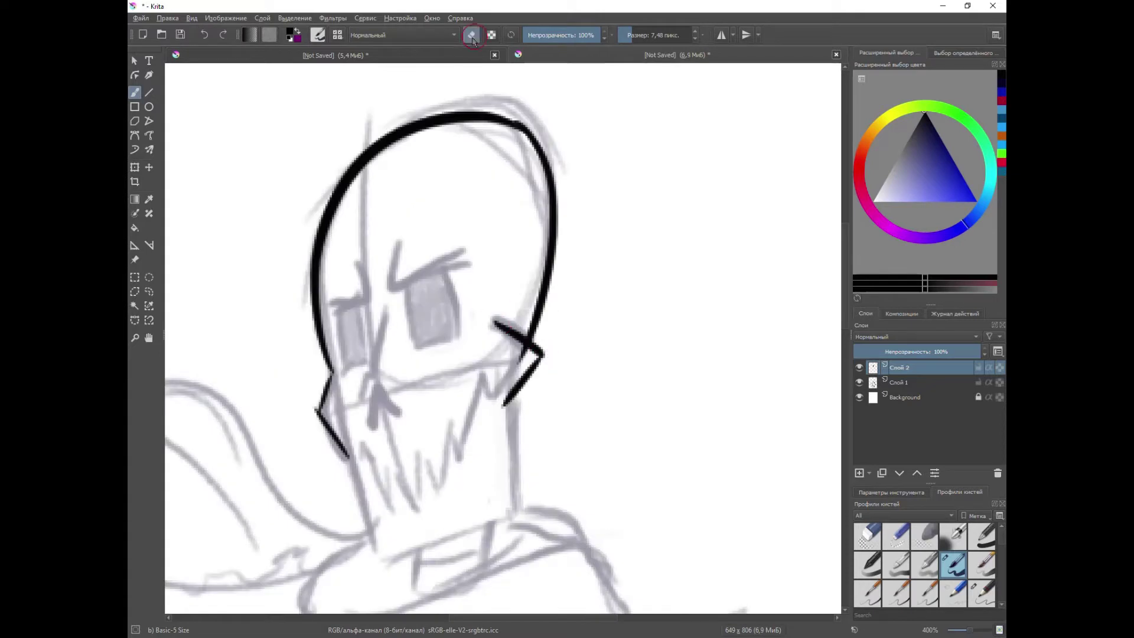
Ink the skull's jaw outline and the jagged zigzag teeth over the grey sketch
{"action": "left_click", "coordinate": [472, 34]}
{"action": "scroll", "coordinate": [487, 371], "scroll_direction": "down", "scroll_amount": 2}
{"action": "scroll", "coordinate": [499, 397], "scroll_direction": "up", "scroll_amount": 2}
{"action": "mouse_move", "coordinate": [517, 319]}
{"action": "left_mouse_down"}
{"action": "mouse_move", "coordinate": [494, 353]}
{"action": "mouse_move", "coordinate": [502, 477]}
{"action": "left_mouse_up"}
{"action": "left_click", "coordinate": [215, 33]}
{"action": "left_click_drag", "start_coordinate": [374, 473], "coordinate": [471, 344]}
Ink the angry brow and the lower edge of the larger eye socket, and fill the socket solid black
{"action": "scroll", "coordinate": [471, 344], "scroll_direction": "down", "scroll_amount": 2}
{"action": "scroll", "coordinate": [413, 378], "scroll_direction": "up", "scroll_amount": 2}
{"action": "left_click_drag", "start_coordinate": [386, 342], "coordinate": [450, 353]}
{"action": "left_click_drag", "start_coordinate": [399, 455], "coordinate": [479, 428]}
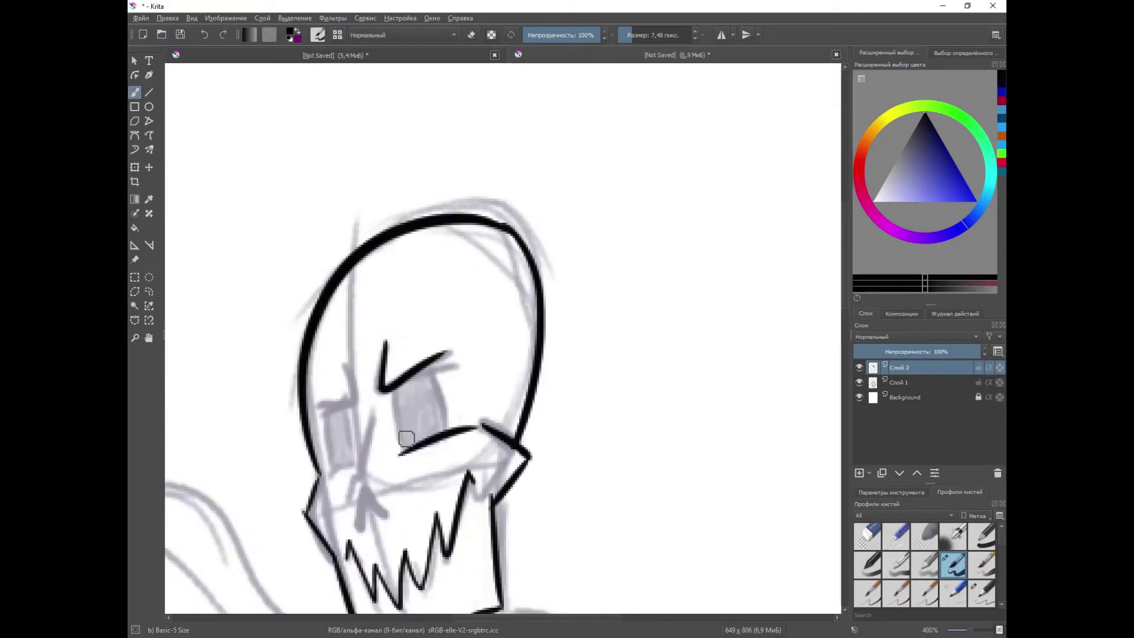
{"action": "mouse_move", "coordinate": [396, 389]}
{"action": "left_mouse_down"}
{"action": "mouse_move", "coordinate": [439, 423]}
{"action": "mouse_move", "coordinate": [402, 437]}
{"action": "left_mouse_up"}
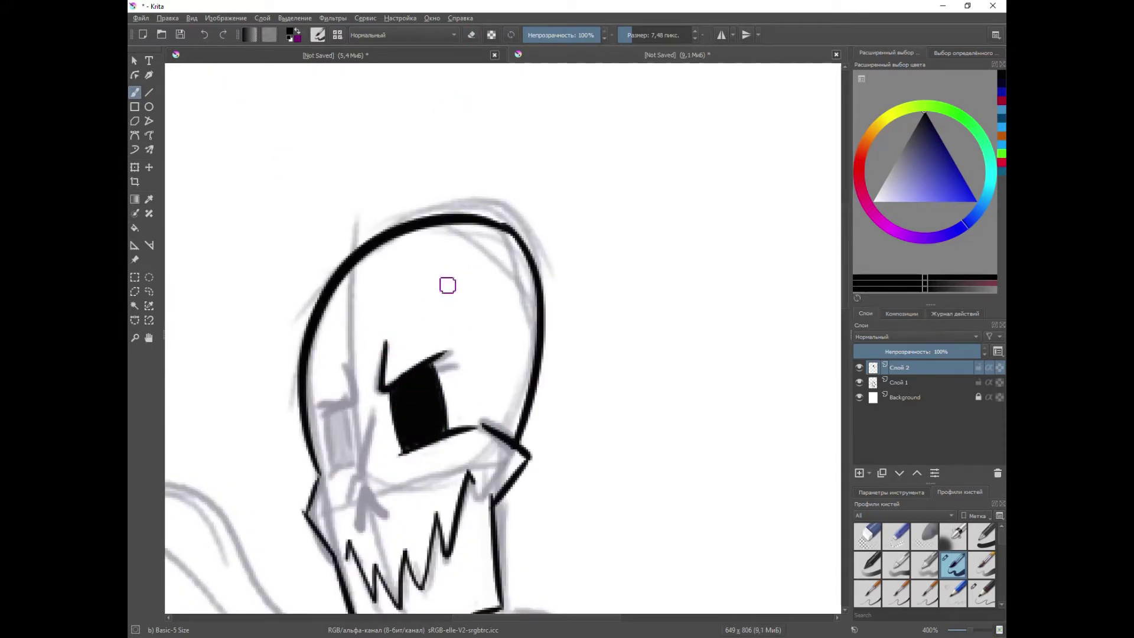
Ink the smaller eye's brow line and socket, filling the socket solid black
{"action": "scroll", "coordinate": [376, 451], "scroll_direction": "up", "scroll_amount": 1}
{"action": "left_click_drag", "start_coordinate": [335, 321], "coordinate": [305, 375]}
{"action": "left_click_drag", "start_coordinate": [341, 411], "coordinate": [337, 451]}
{"action": "scroll", "coordinate": [337, 451], "scroll_direction": "down", "scroll_amount": 1}
{"action": "scroll", "coordinate": [331, 520], "scroll_direction": "up", "scroll_amount": 1}
Ink the nose ridge and nostril, and clean up the stray line work around them with the eraser
{"action": "left_click_drag", "start_coordinate": [384, 288], "coordinate": [356, 387]}
{"action": "scroll", "coordinate": [406, 261], "scroll_direction": "down", "scroll_amount": 2}
{"action": "scroll", "coordinate": [365, 349], "scroll_direction": "up", "scroll_amount": 2}
{"action": "scroll", "coordinate": [367, 396], "scroll_direction": "up", "scroll_amount": 1}
{"action": "scroll", "coordinate": [423, 260], "scroll_direction": "down", "scroll_amount": 1}
{"action": "key", "text": "e"}
{"action": "left_click_drag", "start_coordinate": [423, 267], "coordinate": [419, 299]}
{"action": "key", "text": "e"}
Ink the neck's two side lines and the curve joining them below the jaw
{"action": "scroll", "coordinate": [451, 180], "scroll_direction": "down", "scroll_amount": 3}
{"action": "scroll", "coordinate": [475, 274], "scroll_direction": "up", "scroll_amount": 3}
{"action": "left_click_drag", "start_coordinate": [472, 332], "coordinate": [466, 410]}
{"action": "left_click_drag", "start_coordinate": [574, 304], "coordinate": [568, 366]}
{"action": "left_click_drag", "start_coordinate": [476, 365], "coordinate": [579, 339]}
{"action": "key", "text": "ctrl+z"}
{"action": "left_click", "coordinate": [471, 35]}
Ink the scarf's upper folds around the neck and undo the last two strokes
{"action": "left_click_drag", "start_coordinate": [387, 436], "coordinate": [614, 358]}
{"action": "left_click_drag", "start_coordinate": [468, 354], "coordinate": [403, 381]}
{"action": "left_click_drag", "start_coordinate": [455, 372], "coordinate": [383, 423]}
{"action": "mouse_move", "coordinate": [402, 335]}
{"action": "left_mouse_down"}
{"action": "mouse_move", "coordinate": [324, 412]}
{"action": "mouse_move", "coordinate": [367, 444]}
{"action": "mouse_move", "coordinate": [298, 535]}
{"action": "left_mouse_up"}
{"action": "left_click", "coordinate": [205, 35]}
{"action": "left_click", "coordinate": [205, 35]}
Ink the scarf's bulging outer contour, its curved middle folds and the lower edge running diagonally across the chest
{"action": "scroll", "coordinate": [319, 487], "scroll_direction": "down", "scroll_amount": 1}
{"action": "mouse_move", "coordinate": [548, 312]}
{"action": "left_mouse_down"}
{"action": "mouse_move", "coordinate": [603, 337]}
{"action": "mouse_move", "coordinate": [647, 418]}
{"action": "left_mouse_up"}
{"action": "left_click_drag", "start_coordinate": [335, 454], "coordinate": [511, 439]}
{"action": "left_click_drag", "start_coordinate": [355, 502], "coordinate": [596, 423]}
{"action": "mouse_move", "coordinate": [648, 409]}
{"action": "left_mouse_down"}
{"action": "mouse_move", "coordinate": [668, 456]}
{"action": "mouse_move", "coordinate": [510, 610]}
{"action": "left_mouse_up"}
{"action": "scroll", "coordinate": [544, 409], "scroll_direction": "down", "scroll_amount": 3}
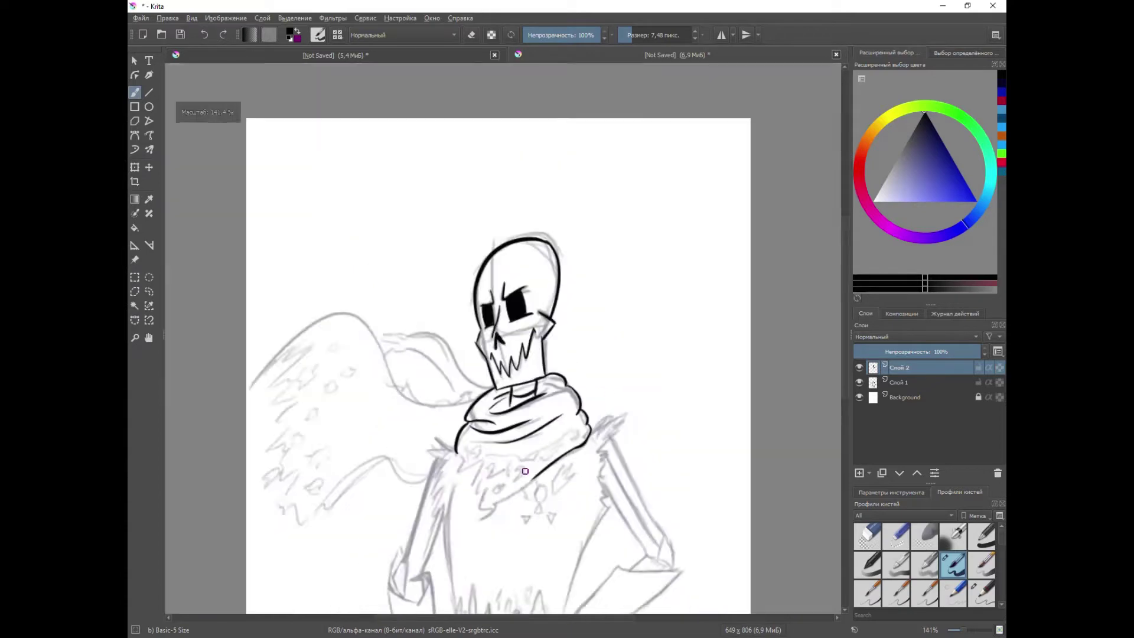
Ink the ragged end of the scarf on the chest and scatter small torn holes across it
{"action": "scroll", "coordinate": [525, 471], "scroll_direction": "up", "scroll_amount": 3}
{"action": "mouse_move", "coordinate": [331, 415]}
{"action": "left_mouse_down"}
{"action": "mouse_move", "coordinate": [394, 438]}
{"action": "mouse_move", "coordinate": [455, 568]}
{"action": "left_mouse_up"}
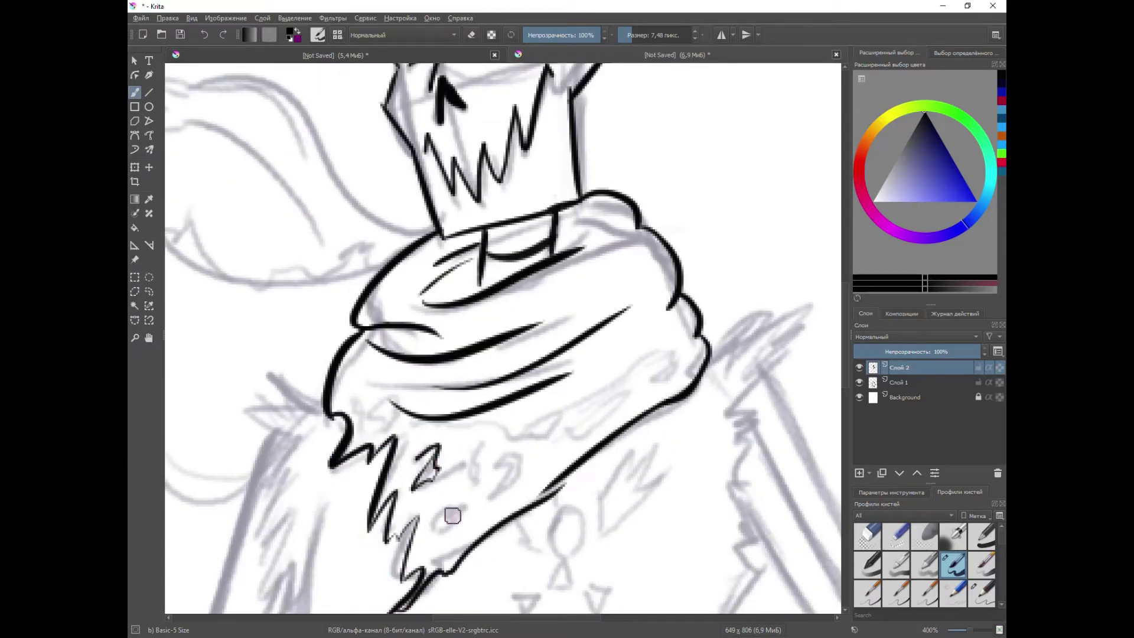
{"action": "left_click_drag", "start_coordinate": [560, 428], "coordinate": [552, 444]}
{"action": "left_click_drag", "start_coordinate": [480, 451], "coordinate": [503, 440]}
{"action": "scroll", "coordinate": [584, 361], "scroll_direction": "down", "scroll_amount": 5}
{"action": "scroll", "coordinate": [551, 365], "scroll_direction": "up", "scroll_amount": 5}
{"action": "left_click_drag", "start_coordinate": [535, 382], "coordinate": [539, 387]}
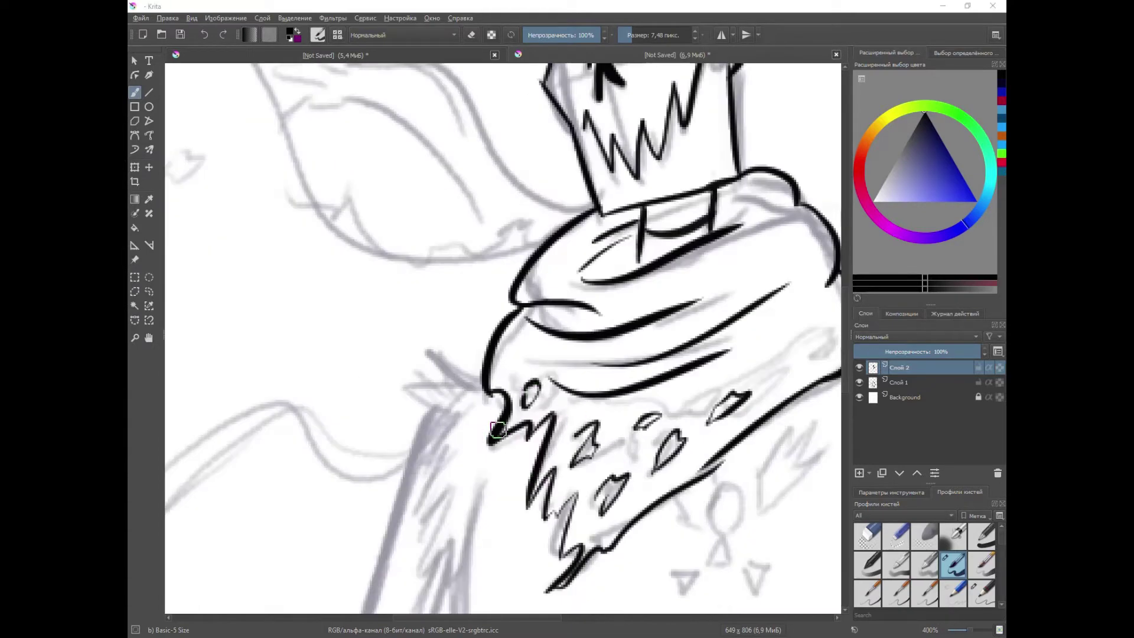
Ink the spiky, frayed shirt edges at both shoulders and armholes
{"action": "scroll", "coordinate": [498, 430], "scroll_direction": "down", "scroll_amount": 5}
{"action": "scroll", "coordinate": [569, 433], "scroll_direction": "up", "scroll_amount": 5}
{"action": "left_click_drag", "start_coordinate": [537, 314], "coordinate": [546, 399]}
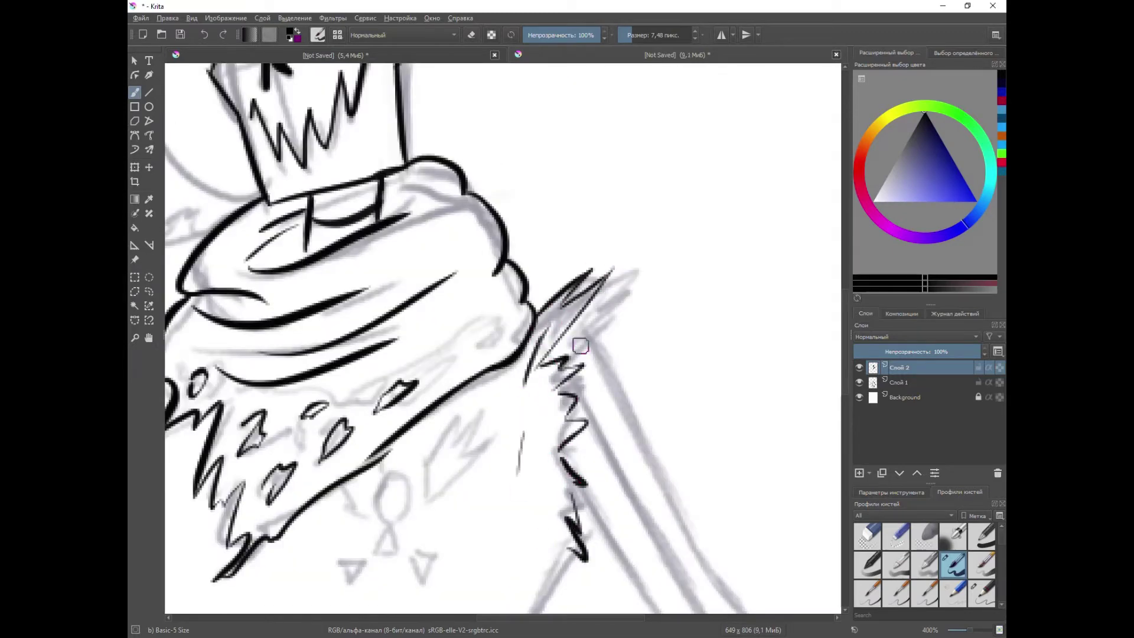
{"action": "scroll", "coordinate": [581, 345], "scroll_direction": "down", "scroll_amount": 6}
{"action": "scroll", "coordinate": [431, 264], "scroll_direction": "up", "scroll_amount": 6}
{"action": "left_click_drag", "start_coordinate": [435, 269], "coordinate": [429, 411]}
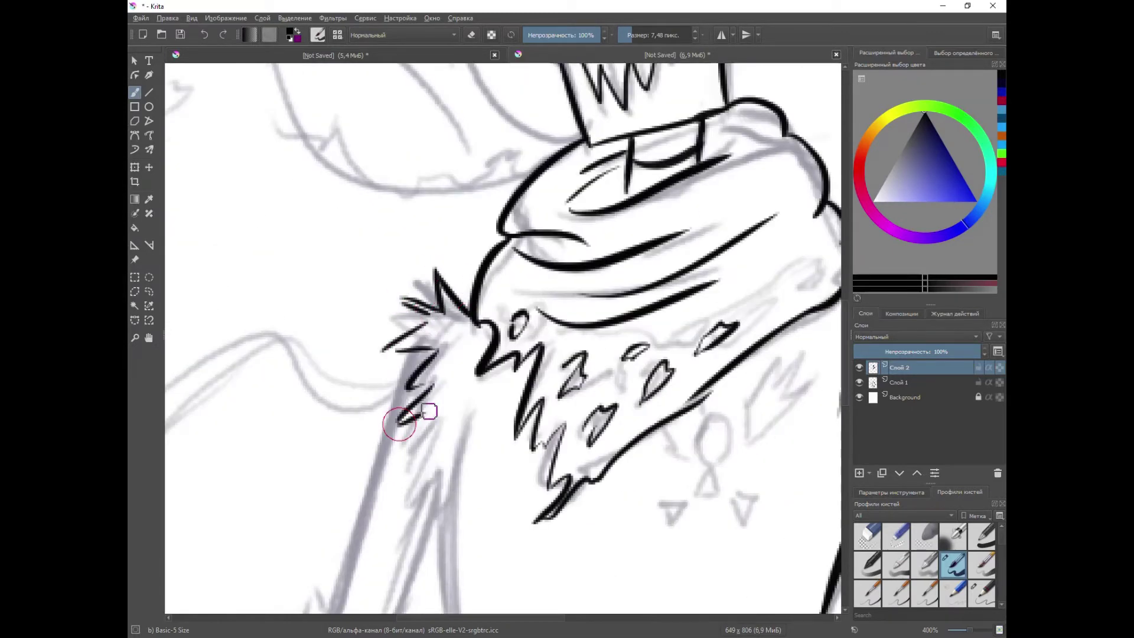
Ink the shirt's side lines and jagged hem, adding small torn holes above the hem
{"action": "scroll", "coordinate": [400, 424], "scroll_direction": "down", "scroll_amount": 6}
{"action": "scroll", "coordinate": [384, 358], "scroll_direction": "up", "scroll_amount": 5}
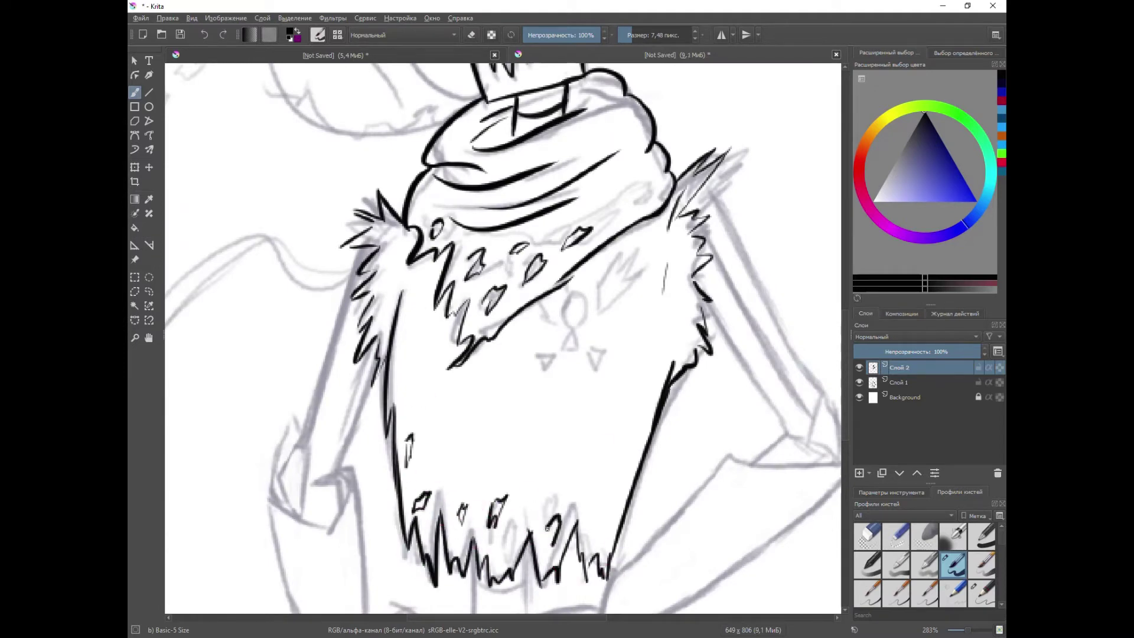
{"action": "scroll", "coordinate": [529, 378], "scroll_direction": "down", "scroll_amount": 6}
{"action": "scroll", "coordinate": [529, 378], "scroll_direction": "up", "scroll_amount": 6}
Ink the bent arm's upper bones from the shoulder down to a pointed elbow joint
{"action": "left_click_drag", "start_coordinate": [539, 251], "coordinate": [662, 464]}
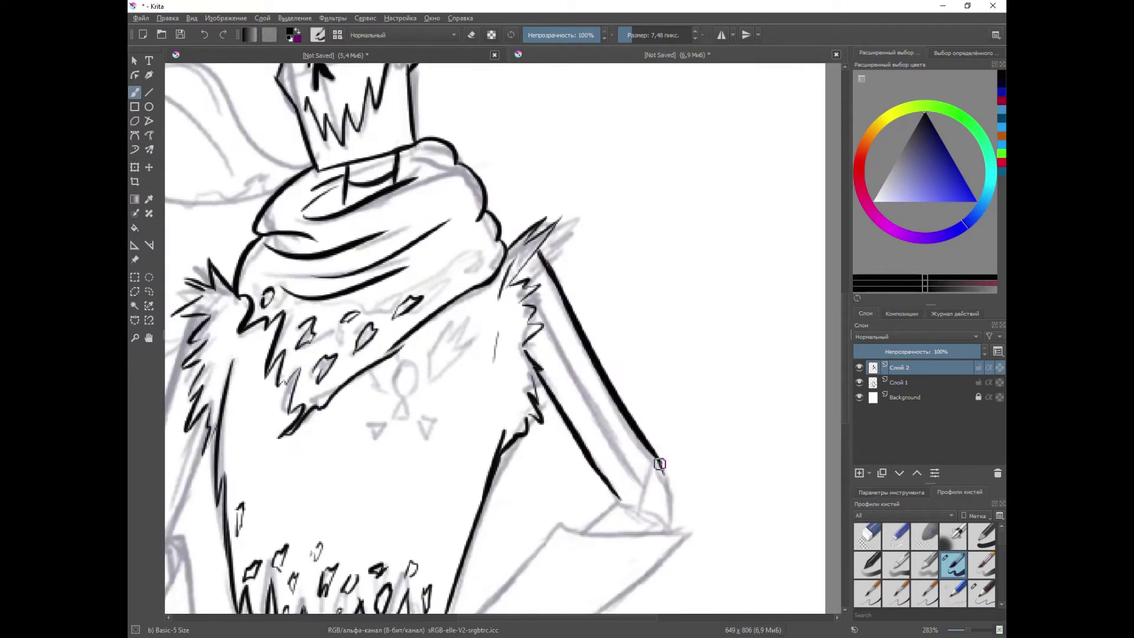
{"action": "scroll", "coordinate": [624, 477], "scroll_direction": "up", "scroll_amount": 2}
{"action": "scroll", "coordinate": [603, 532], "scroll_direction": "down", "scroll_amount": 2}
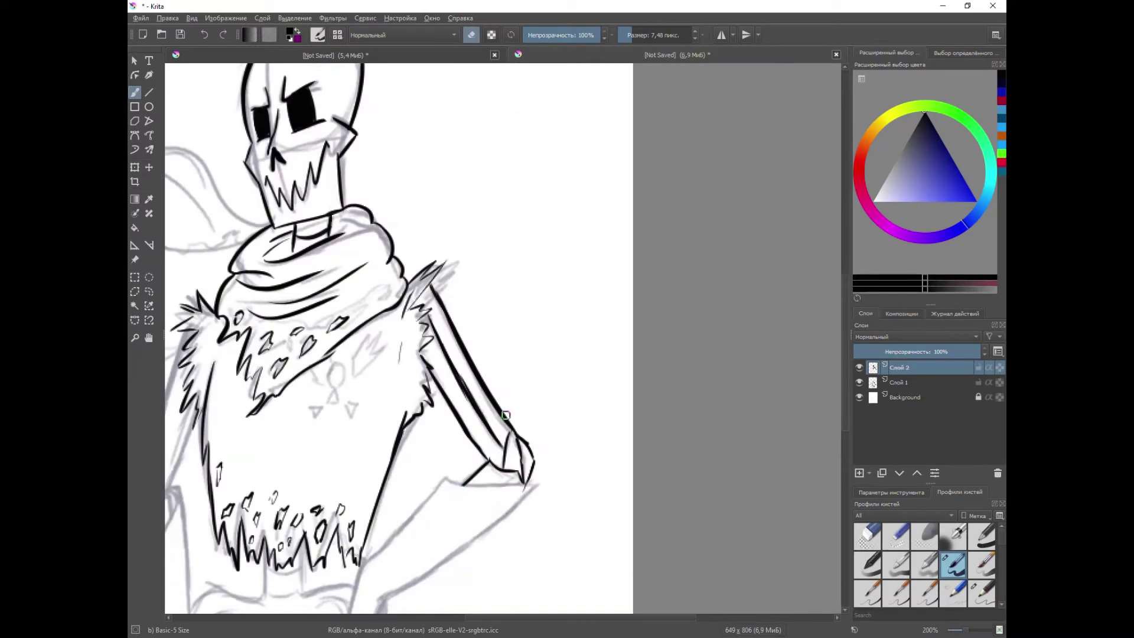
Ink the hanging arm with its bones, elbow joint, glove cuff and hand, erasing overlapping lines at the cuff
{"action": "scroll", "coordinate": [469, 489], "scroll_direction": "down", "scroll_amount": 2}
{"action": "left_click_drag", "start_coordinate": [468, 407], "coordinate": [488, 324]}
{"action": "scroll", "coordinate": [464, 354], "scroll_direction": "up", "scroll_amount": 1}
{"action": "mouse_move", "coordinate": [460, 420]}
{"action": "left_mouse_down"}
{"action": "mouse_move", "coordinate": [460, 390]}
{"action": "mouse_move", "coordinate": [491, 456]}
{"action": "left_mouse_up"}
{"action": "scroll", "coordinate": [519, 337], "scroll_direction": "down", "scroll_amount": 5}
{"action": "scroll", "coordinate": [529, 368], "scroll_direction": "up", "scroll_amount": 5}
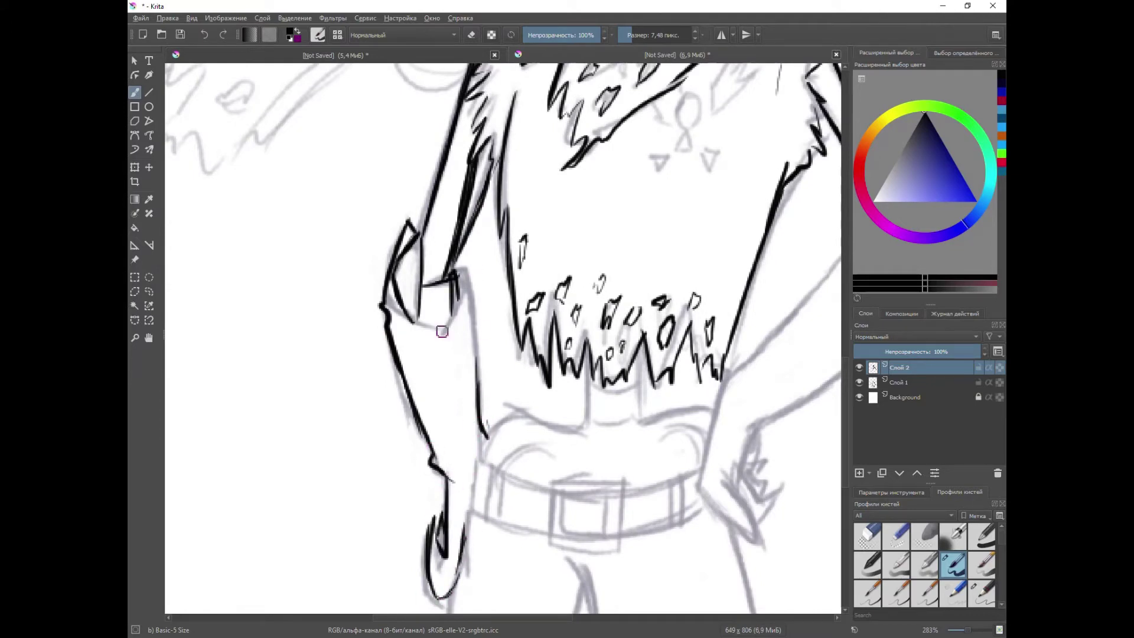
{"action": "scroll", "coordinate": [487, 324], "scroll_direction": "down", "scroll_amount": 5}
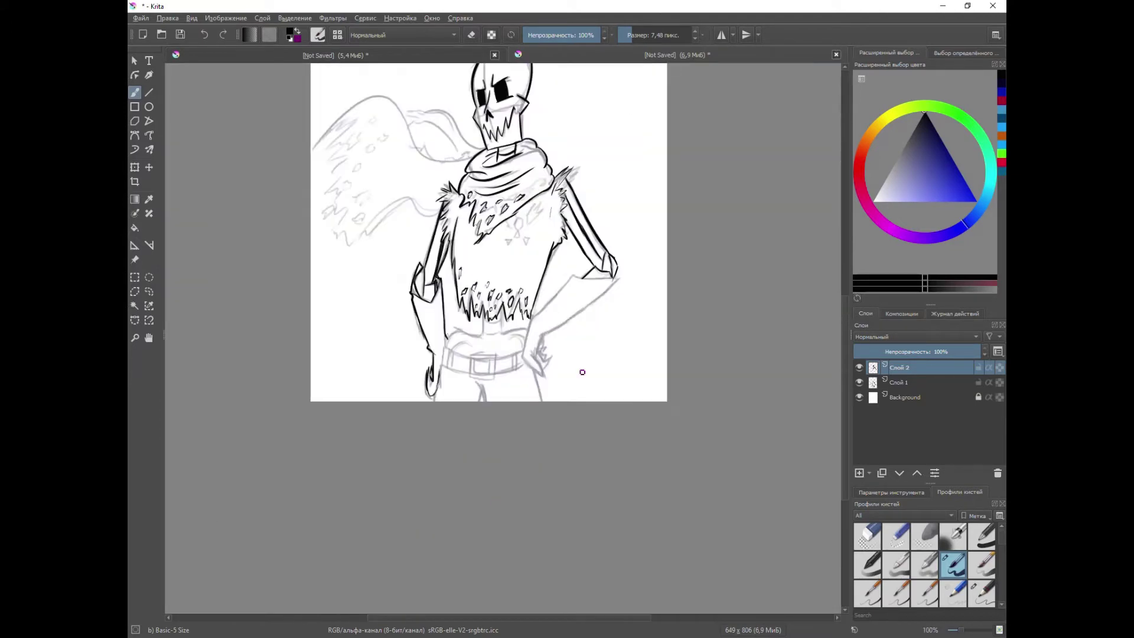
{"action": "scroll", "coordinate": [294, 293], "scroll_direction": "up", "scroll_amount": 6}
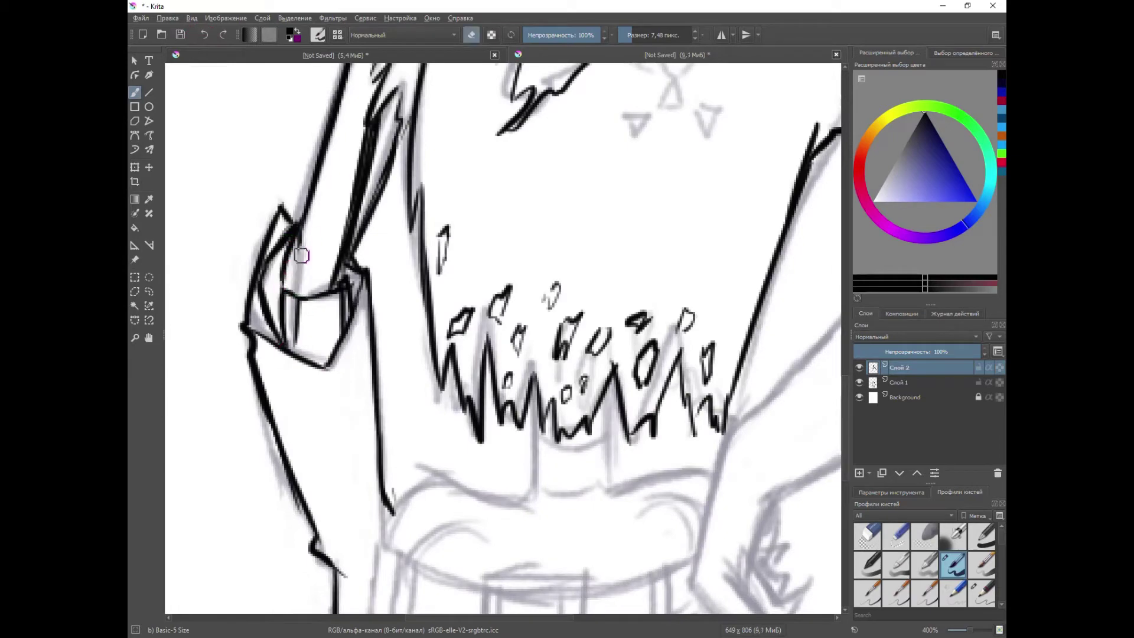
Refine the bent arm's elbow joint with extra bone lines above the glove opening
{"action": "scroll", "coordinate": [301, 255], "scroll_direction": "down", "scroll_amount": 5}
{"action": "scroll", "coordinate": [489, 315], "scroll_direction": "up", "scroll_amount": 6}
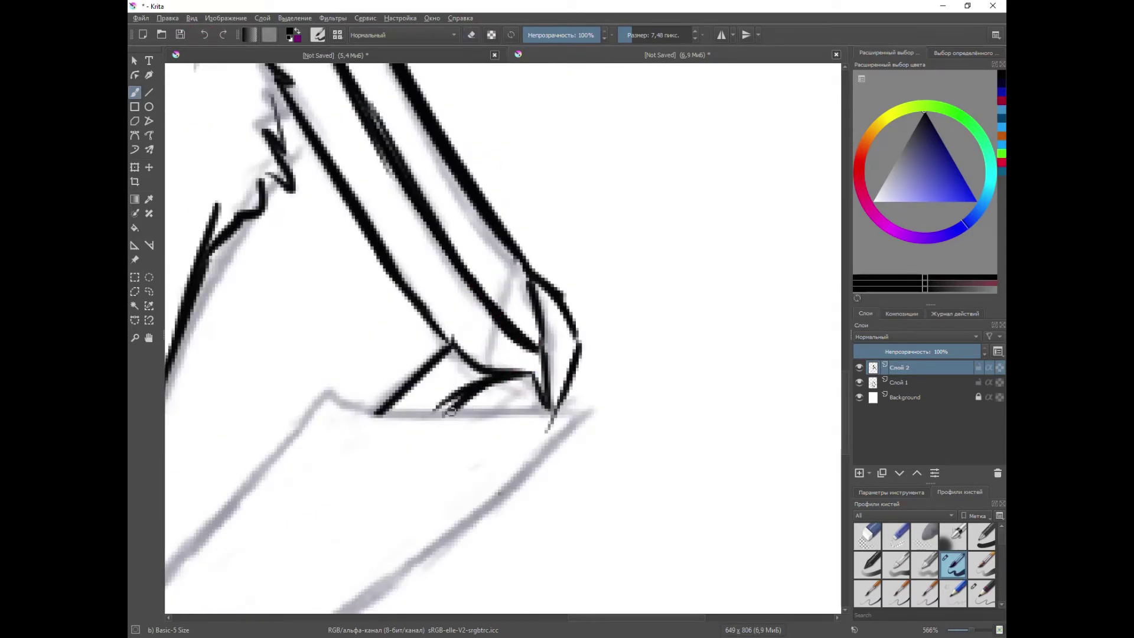
{"action": "left_click_drag", "start_coordinate": [451, 412], "coordinate": [439, 416]}
{"action": "scroll", "coordinate": [430, 374], "scroll_direction": "down", "scroll_amount": 6}
Ink the bent arm's glove opening and both long forearm edges leading toward the hip
{"action": "scroll", "coordinate": [562, 325], "scroll_direction": "up", "scroll_amount": 6}
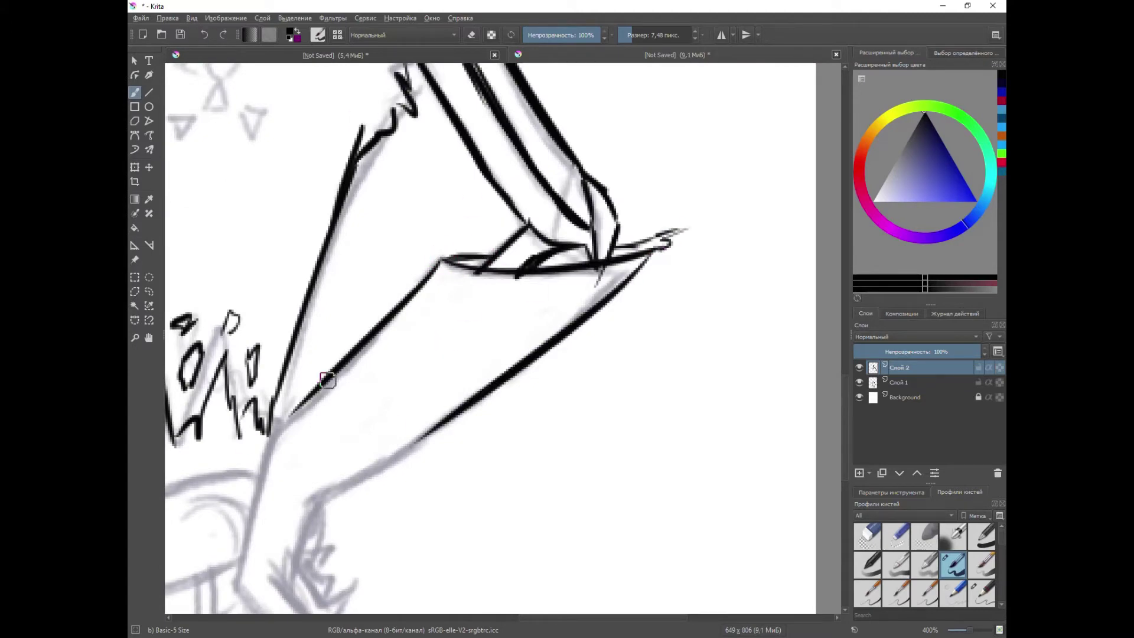
{"action": "scroll", "coordinate": [509, 232], "scroll_direction": "down", "scroll_amount": 4}
{"action": "scroll", "coordinate": [541, 235], "scroll_direction": "up", "scroll_amount": 4}
{"action": "scroll", "coordinate": [286, 383], "scroll_direction": "down", "scroll_amount": 4}
{"action": "scroll", "coordinate": [244, 415], "scroll_direction": "up", "scroll_amount": 5}
Ink the inner edge and pointed fingertip of the hand resting on the hip, undoing the last two strokes
{"action": "left_click_drag", "start_coordinate": [340, 274], "coordinate": [310, 304]}
{"action": "left_click_drag", "start_coordinate": [299, 309], "coordinate": [260, 520]}
{"action": "scroll", "coordinate": [257, 334], "scroll_direction": "down", "scroll_amount": 1}
{"action": "left_click_drag", "start_coordinate": [259, 468], "coordinate": [310, 514]}
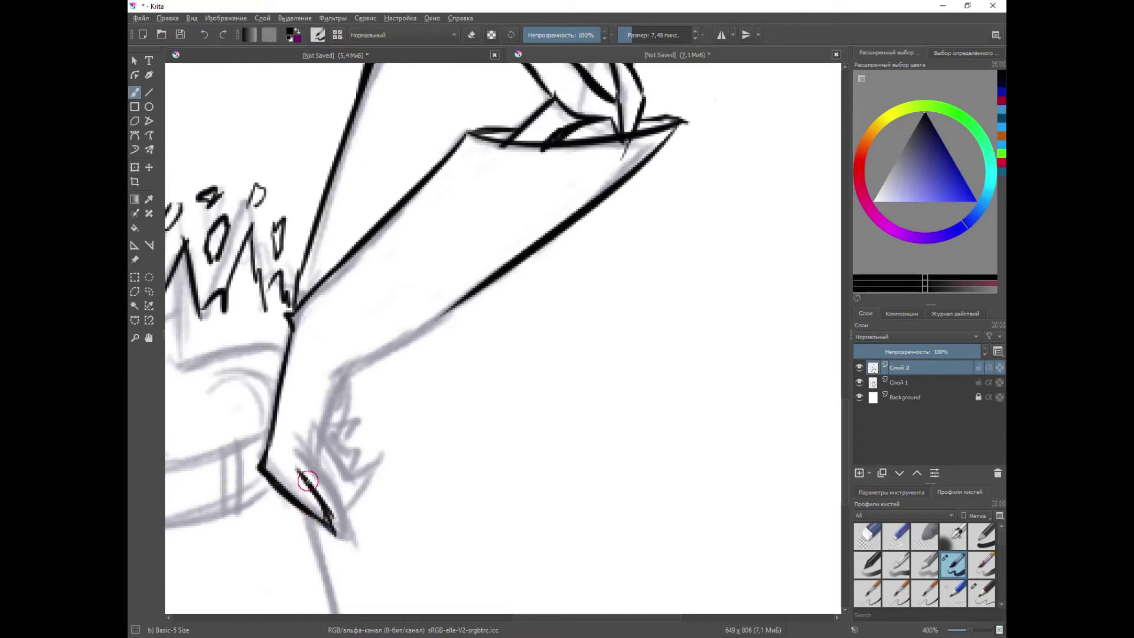
{"action": "left_click_drag", "start_coordinate": [371, 487], "coordinate": [334, 516]}
{"action": "left_click", "coordinate": [218, 55]}
{"action": "left_click", "coordinate": [591, 55]}
{"action": "left_click", "coordinate": [204, 34]}
{"action": "left_click", "coordinate": [204, 35]}
Ink the curled, pointed fingers and the back of the hand resting on the hip
{"action": "scroll", "coordinate": [341, 502], "scroll_direction": "up", "scroll_amount": 2}
{"action": "left_click_drag", "start_coordinate": [290, 482], "coordinate": [419, 428]}
{"action": "mouse_move", "coordinate": [419, 427]}
{"action": "left_mouse_down"}
{"action": "mouse_move", "coordinate": [334, 451]}
{"action": "mouse_move", "coordinate": [378, 394]}
{"action": "mouse_move", "coordinate": [280, 398]}
{"action": "left_mouse_up"}
{"action": "left_click_drag", "start_coordinate": [381, 429], "coordinate": [374, 383]}
{"action": "mouse_move", "coordinate": [374, 383]}
{"action": "left_mouse_down"}
{"action": "mouse_move", "coordinate": [303, 395]}
{"action": "mouse_move", "coordinate": [338, 375]}
{"action": "left_mouse_up"}
{"action": "scroll", "coordinate": [332, 392], "scroll_direction": "down", "scroll_amount": 7}
{"action": "scroll", "coordinate": [343, 372], "scroll_direction": "up", "scroll_amount": 6}
{"action": "left_click_drag", "start_coordinate": [338, 375], "coordinate": [329, 400]}
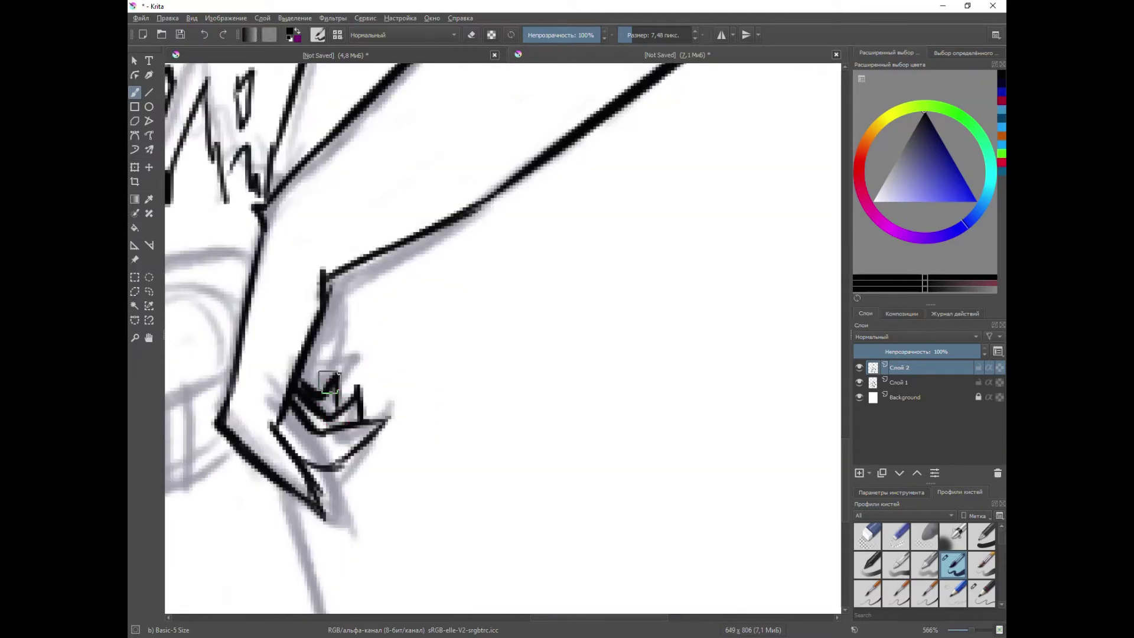
Add thin crease lines to the forearms of both gloves
{"action": "scroll", "coordinate": [306, 346], "scroll_direction": "down", "scroll_amount": 4}
{"action": "scroll", "coordinate": [532, 195], "scroll_direction": "up", "scroll_amount": 4}
{"action": "scroll", "coordinate": [286, 229], "scroll_direction": "down", "scroll_amount": 4}
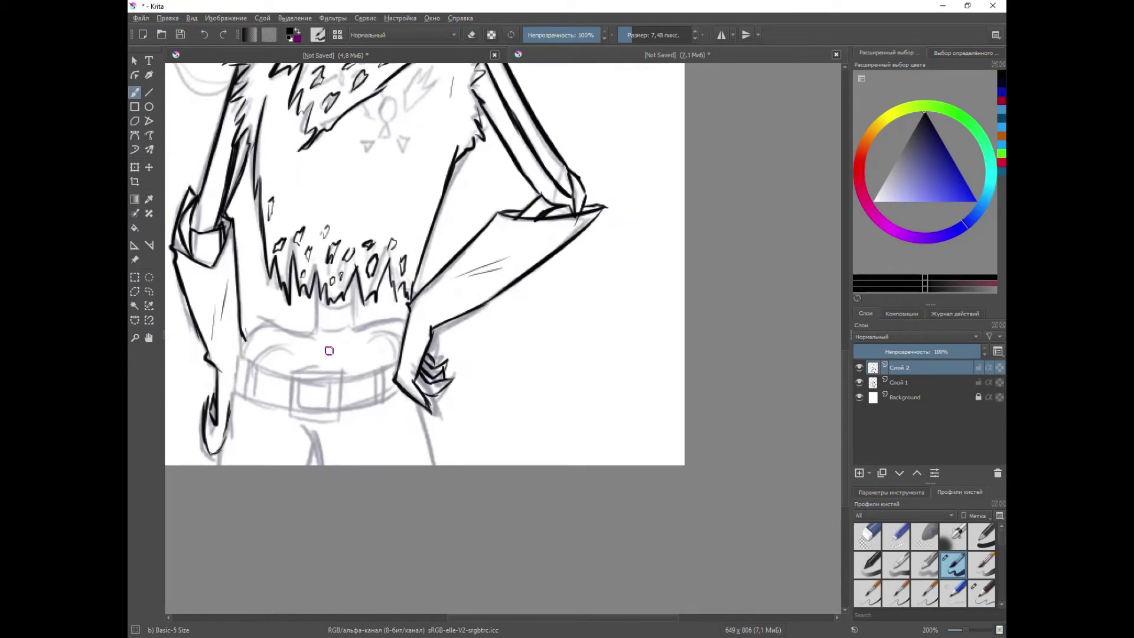
Ink the exposed spine segment and the curved pelvis lines between the shirt hem and the belt
{"action": "scroll", "coordinate": [329, 316], "scroll_direction": "up", "scroll_amount": 4}
{"action": "left_click_drag", "start_coordinate": [302, 212], "coordinate": [324, 350]}
{"action": "left_click_drag", "start_coordinate": [355, 217], "coordinate": [496, 167]}
{"action": "mouse_move", "coordinate": [448, 307]}
{"action": "left_mouse_down"}
{"action": "mouse_move", "coordinate": [359, 236]}
{"action": "mouse_move", "coordinate": [300, 310]}
{"action": "left_mouse_up"}
{"action": "left_click_drag", "start_coordinate": [453, 303], "coordinate": [488, 298]}
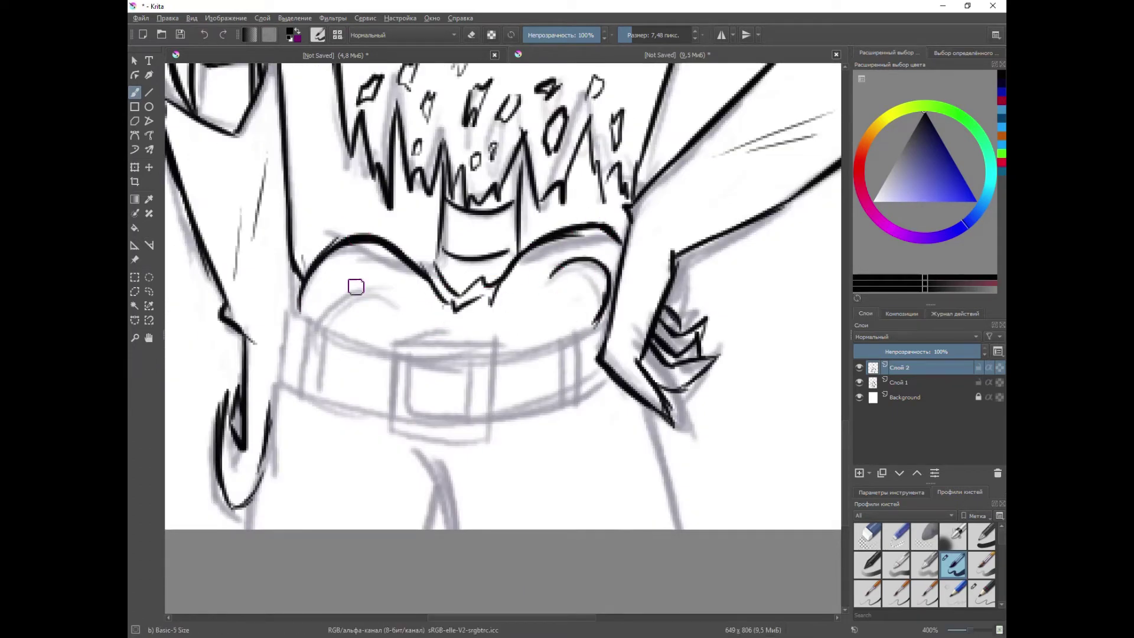
Ink the belt's upper edge across the waist and its lower edge from the hanging arm's side to the buckle
{"action": "scroll", "coordinate": [363, 301], "scroll_direction": "down", "scroll_amount": 4}
{"action": "scroll", "coordinate": [240, 240], "scroll_direction": "up", "scroll_amount": 5}
{"action": "left_click_drag", "start_coordinate": [244, 224], "coordinate": [635, 267]}
{"action": "left_click_drag", "start_coordinate": [616, 271], "coordinate": [696, 237]}
{"action": "left_click", "coordinate": [204, 35]}
{"action": "mouse_move", "coordinate": [227, 326]}
{"action": "left_mouse_down"}
{"action": "mouse_move", "coordinate": [367, 381]}
{"action": "mouse_move", "coordinate": [425, 364]}
{"action": "left_mouse_up"}
{"action": "left_click_drag", "start_coordinate": [393, 272], "coordinate": [377, 394]}
{"action": "left_click_drag", "start_coordinate": [376, 392], "coordinate": [449, 400]}
{"action": "left_click", "coordinate": [204, 35]}
{"action": "left_click", "coordinate": [204, 35]}
Ink the belt buckle's outer frame and inner rectangle, erasing the belt line that crosses it
{"action": "left_click_drag", "start_coordinate": [392, 272], "coordinate": [388, 393]}
{"action": "left_click_drag", "start_coordinate": [388, 394], "coordinate": [545, 399]}
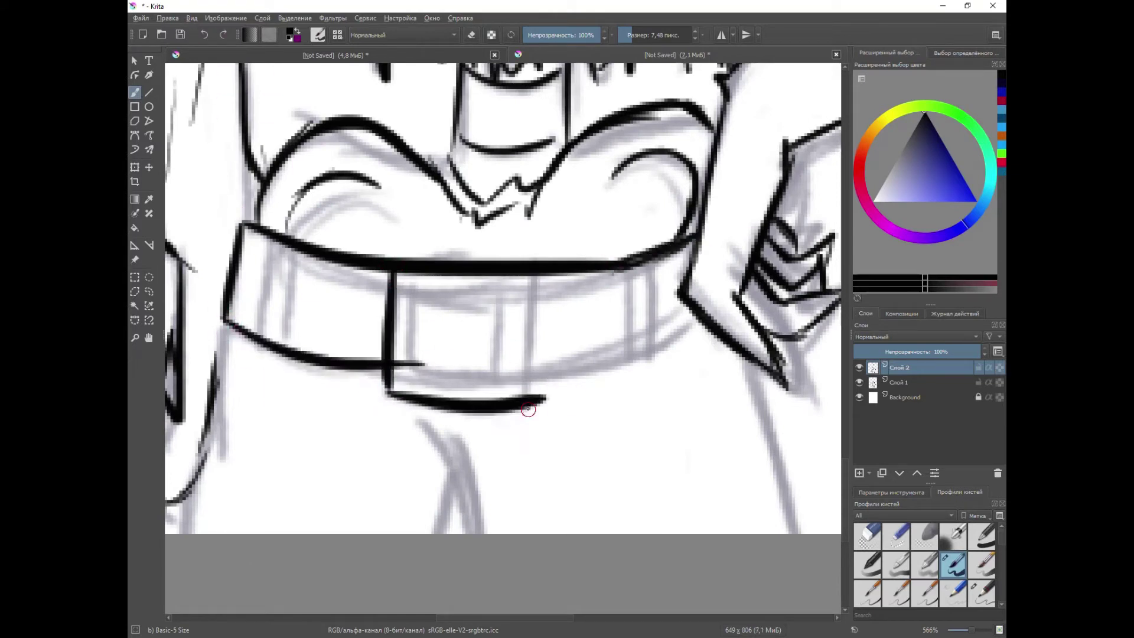
{"action": "left_click_drag", "start_coordinate": [535, 274], "coordinate": [529, 401]}
{"action": "left_click", "coordinate": [472, 34]}
{"action": "mouse_move", "coordinate": [395, 268]}
{"action": "left_mouse_down"}
{"action": "mouse_move", "coordinate": [534, 260]}
{"action": "mouse_move", "coordinate": [515, 268]}
{"action": "left_mouse_up"}
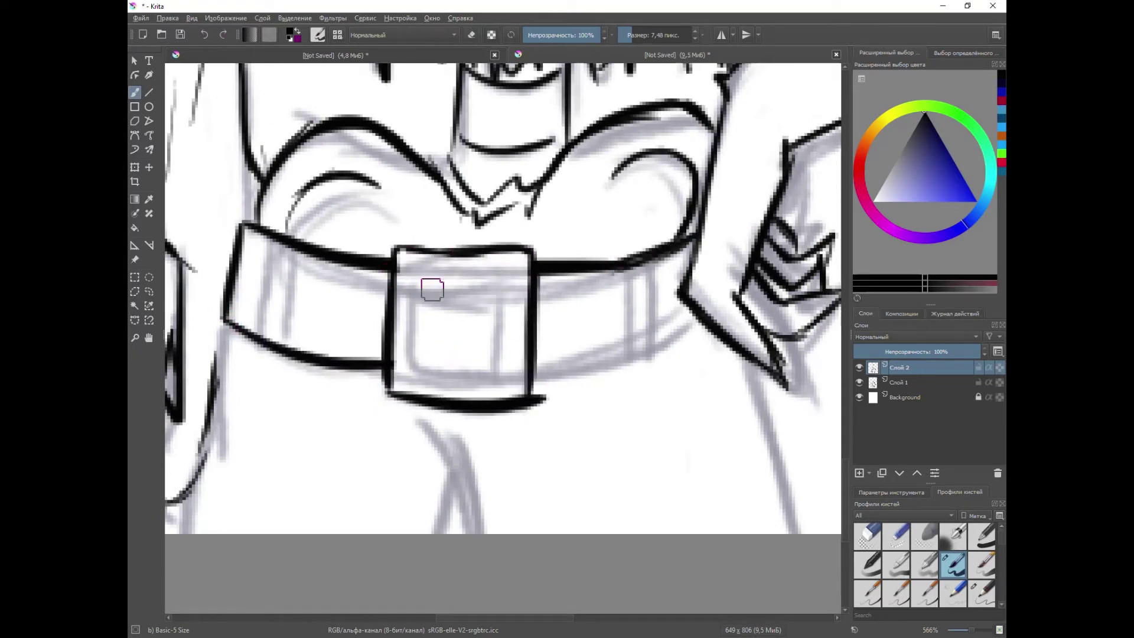
{"action": "left_click_drag", "start_coordinate": [413, 271], "coordinate": [502, 371]}
{"action": "left_click_drag", "start_coordinate": [507, 275], "coordinate": [503, 372]}
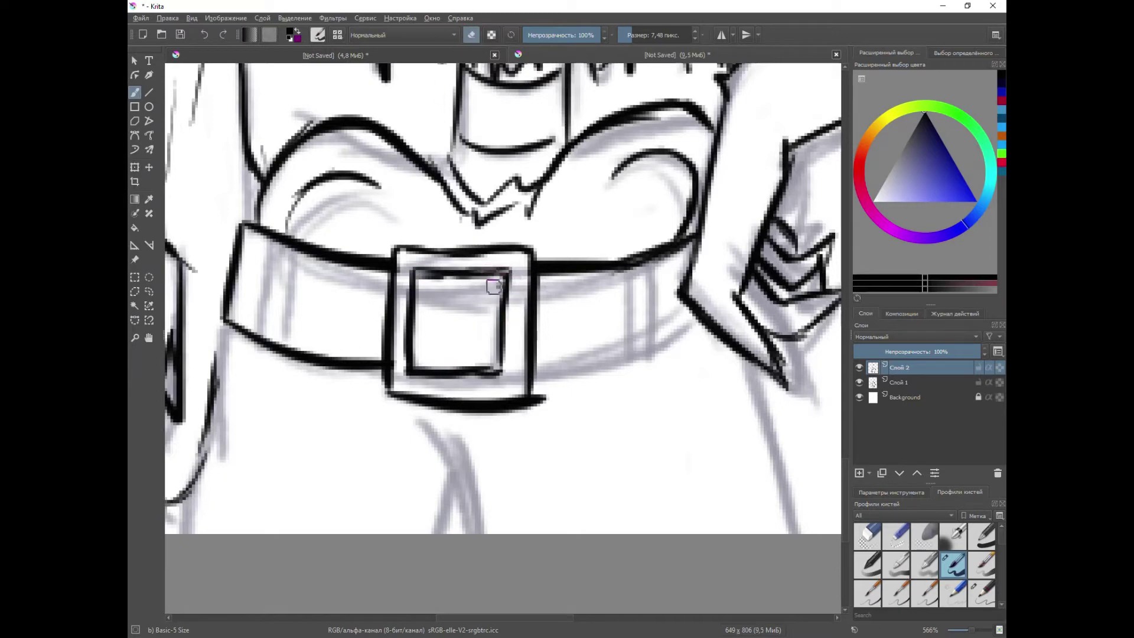
Ink the rest of the belt's lower edge and the belt loops, erasing overlapping line work
{"action": "left_click_drag", "start_coordinate": [535, 377], "coordinate": [688, 326]}
{"action": "key", "text": "e"}
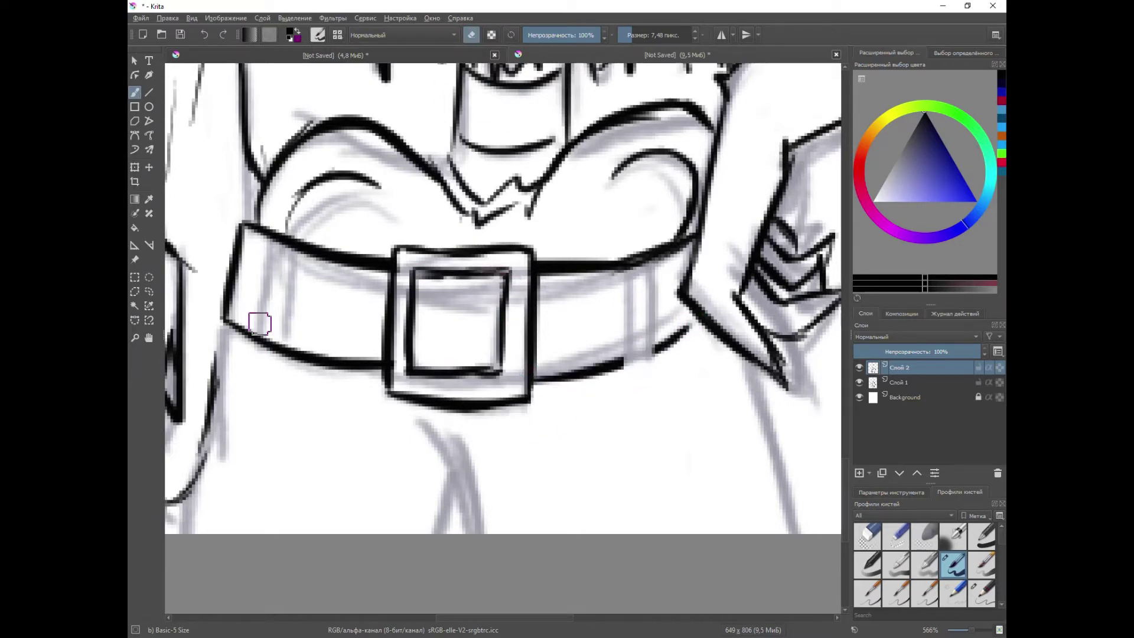
{"action": "left_click_drag", "start_coordinate": [627, 264], "coordinate": [625, 375]}
{"action": "mouse_move", "coordinate": [647, 245]}
{"action": "left_mouse_down"}
{"action": "mouse_move", "coordinate": [655, 356]}
{"action": "mouse_move", "coordinate": [640, 254]}
{"action": "mouse_move", "coordinate": [625, 349]}
{"action": "left_mouse_up"}
{"action": "scroll", "coordinate": [651, 265], "scroll_direction": "down", "scroll_amount": 1}
{"action": "key", "text": "e"}
{"action": "key", "text": "e"}
Ink the trouser leg lines running from below the belt to the canvas edge
{"action": "left_click_drag", "start_coordinate": [357, 407], "coordinate": [336, 517]}
{"action": "left_click_drag", "start_coordinate": [716, 416], "coordinate": [728, 547]}
{"action": "scroll", "coordinate": [719, 484], "scroll_direction": "down", "scroll_amount": 6}
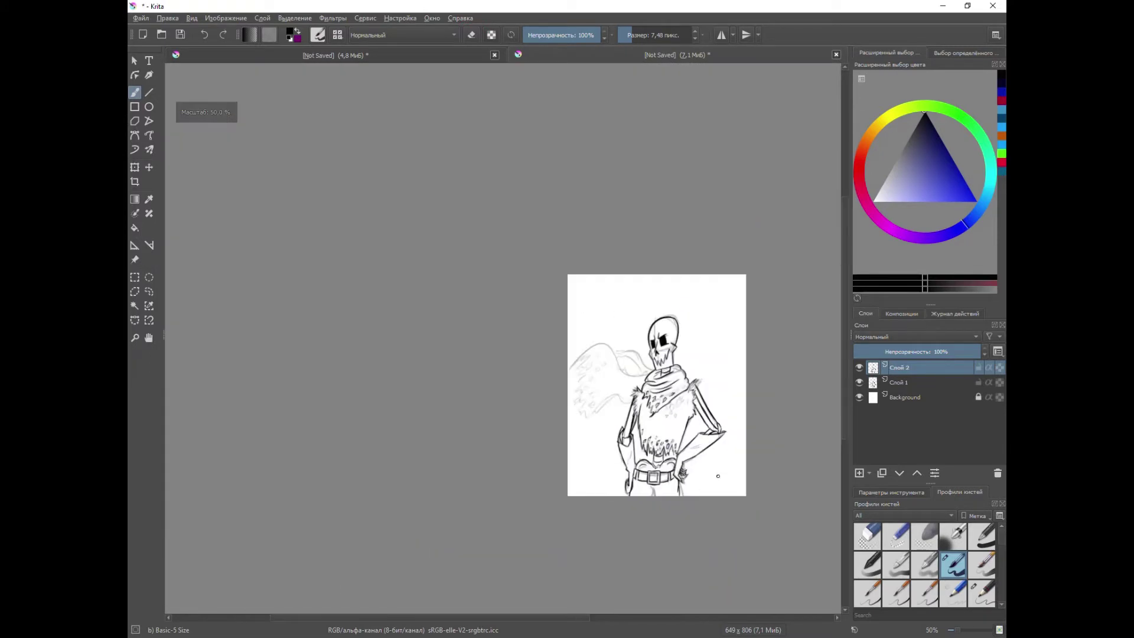
Ink the chest emblem with its central circle, jagged wings and small triangles below
{"action": "scroll", "coordinate": [719, 478], "scroll_direction": "up", "scroll_amount": 4}
{"action": "scroll", "coordinate": [437, 529], "scroll_direction": "down", "scroll_amount": 3}
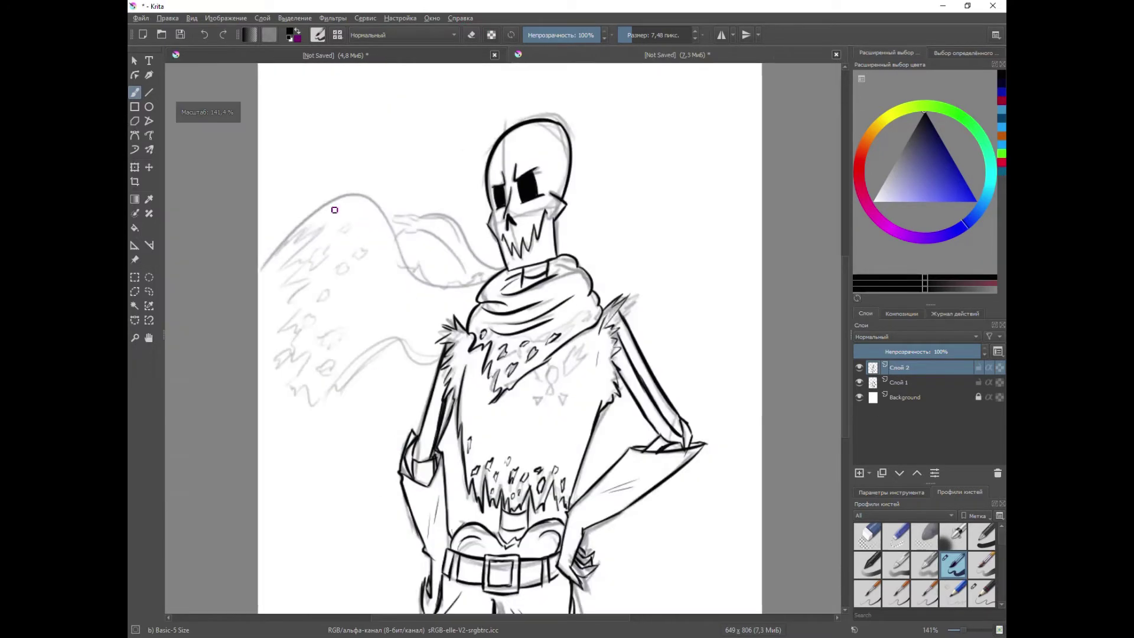
{"action": "scroll", "coordinate": [406, 405], "scroll_direction": "up", "scroll_amount": 5}
{"action": "left_click_drag", "start_coordinate": [414, 365], "coordinate": [413, 385]}
{"action": "mouse_move", "coordinate": [456, 353]}
{"action": "left_mouse_down"}
{"action": "mouse_move", "coordinate": [530, 323]}
{"action": "mouse_move", "coordinate": [456, 354]}
{"action": "left_mouse_up"}
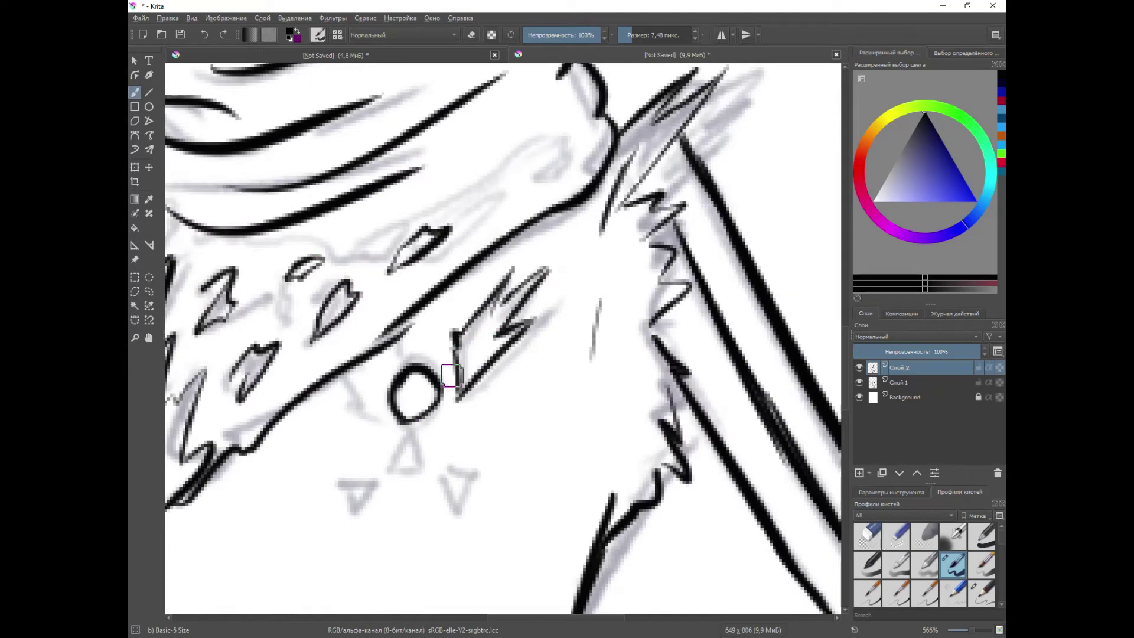
{"action": "left_click", "coordinate": [203, 34]}
{"action": "left_click_drag", "start_coordinate": [381, 486], "coordinate": [356, 508]}
Ink the large flowing scarf tail's top curve and its ragged outer edge with torn holes
{"action": "scroll", "coordinate": [416, 360], "scroll_direction": "down", "scroll_amount": 3}
{"action": "mouse_move", "coordinate": [564, 409]}
{"action": "left_mouse_down"}
{"action": "mouse_move", "coordinate": [452, 313]}
{"action": "mouse_move", "coordinate": [296, 320]}
{"action": "left_mouse_up"}
{"action": "left_click", "coordinate": [203, 35]}
{"action": "scroll", "coordinate": [254, 508], "scroll_direction": "up", "scroll_amount": 1}
{"action": "mouse_move", "coordinate": [319, 236]}
{"action": "left_mouse_down"}
{"action": "mouse_move", "coordinate": [411, 185]}
{"action": "mouse_move", "coordinate": [258, 322]}
{"action": "left_mouse_up"}
{"action": "mouse_move", "coordinate": [258, 322]}
{"action": "left_mouse_down"}
{"action": "mouse_move", "coordinate": [346, 337]}
{"action": "mouse_move", "coordinate": [261, 490]}
{"action": "left_mouse_up"}
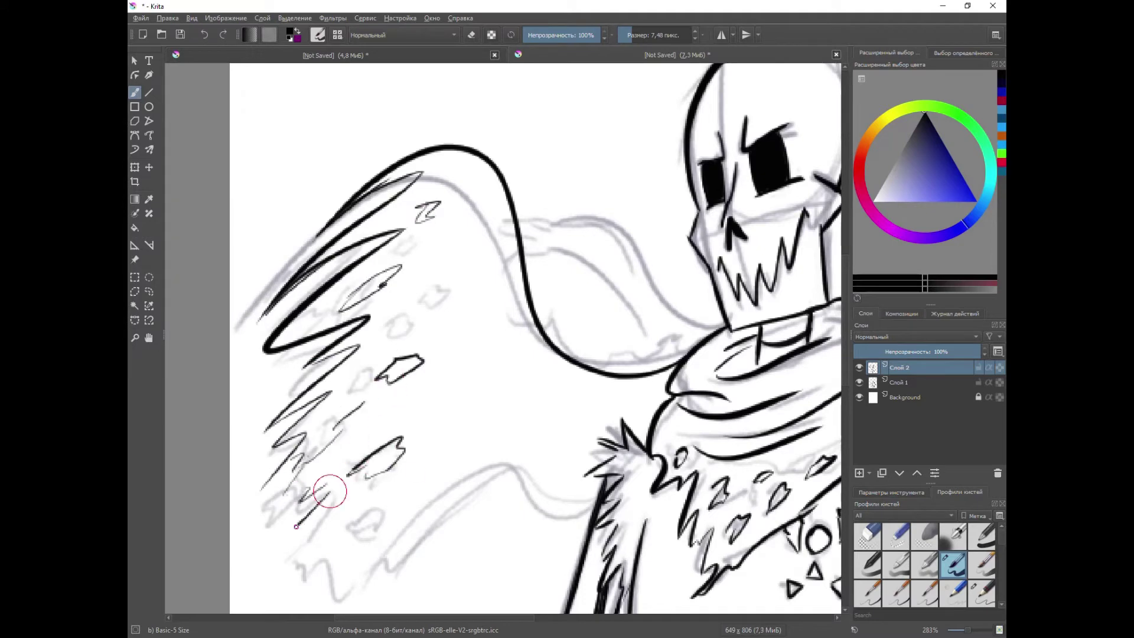
Undo the last frayed stroke and ink the large scarf tail's wavy lower edge back to the shoulder
{"action": "scroll", "coordinate": [383, 488], "scroll_direction": "down", "scroll_amount": 1}
{"action": "left_click", "coordinate": [205, 35]}
{"action": "scroll", "coordinate": [361, 504], "scroll_direction": "up", "scroll_amount": 1}
{"action": "mouse_move", "coordinate": [366, 512]}
{"action": "left_mouse_down"}
{"action": "mouse_move", "coordinate": [567, 420]}
{"action": "mouse_move", "coordinate": [615, 420]}
{"action": "mouse_move", "coordinate": [506, 270]}
{"action": "left_mouse_up"}
Ink the smaller second scarf tail behind the neck with its frayed tip, and clean up its lines with the eraser
{"action": "scroll", "coordinate": [440, 428], "scroll_direction": "down", "scroll_amount": 2}
{"action": "scroll", "coordinate": [582, 274], "scroll_direction": "up", "scroll_amount": 2}
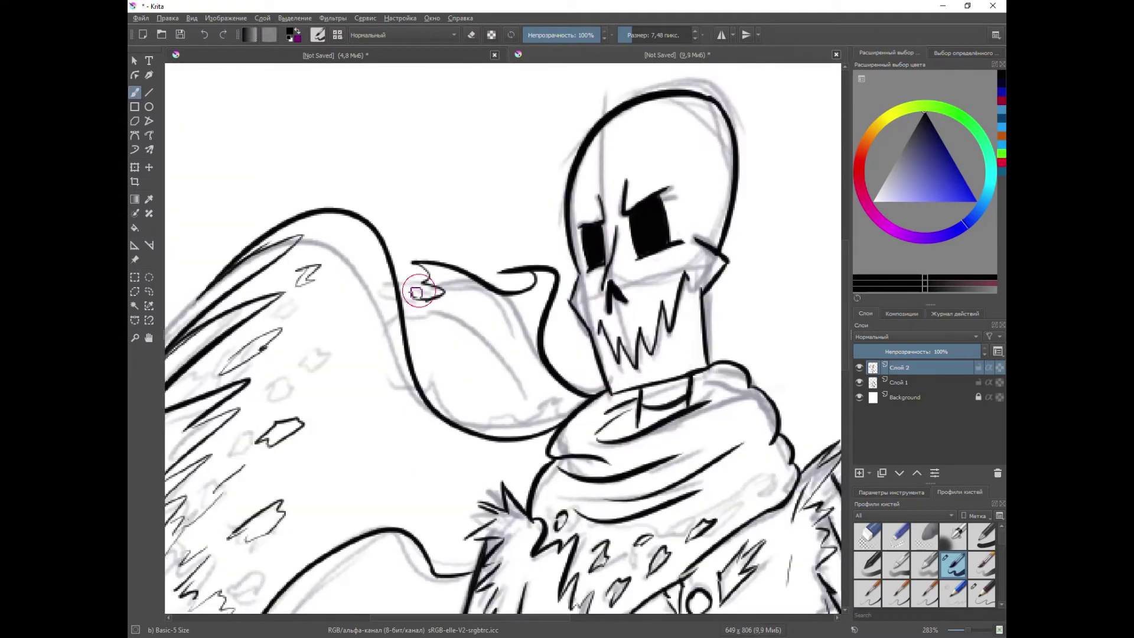
{"action": "scroll", "coordinate": [547, 427], "scroll_direction": "down", "scroll_amount": 3}
{"action": "scroll", "coordinate": [346, 317], "scroll_direction": "up", "scroll_amount": 3}
{"action": "key", "text": "e"}
{"action": "scroll", "coordinate": [340, 462], "scroll_direction": "down", "scroll_amount": 6}
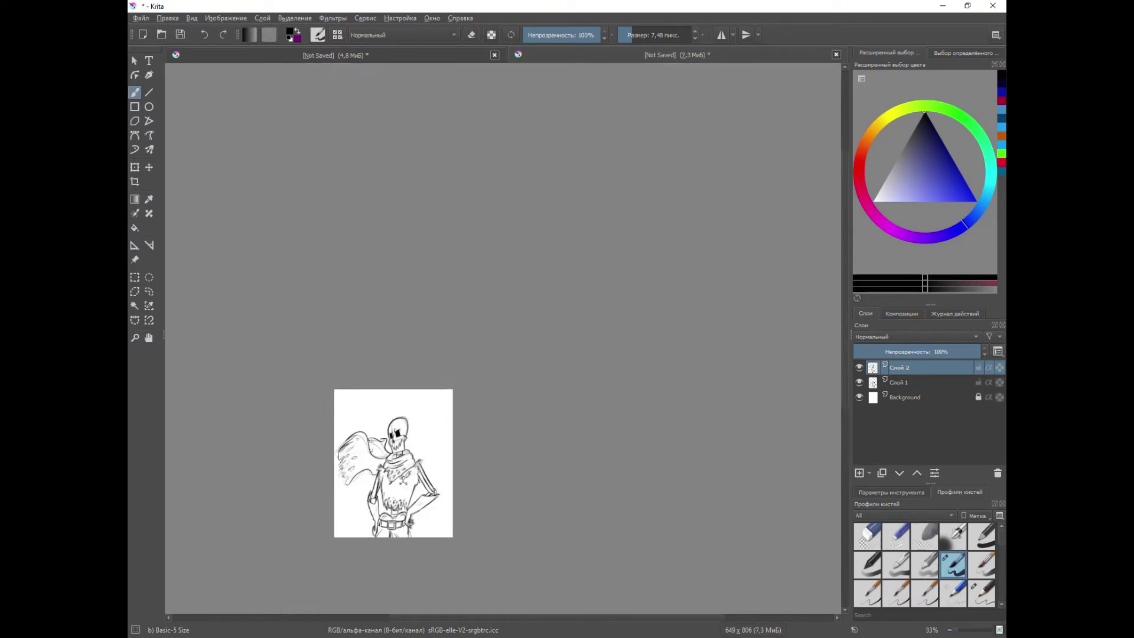
Set the grey sketch layer's opacity to 0% to leave only the clean line art
{"action": "scroll", "coordinate": [343, 464], "scroll_direction": "up", "scroll_amount": 2}
{"action": "left_click", "coordinate": [907, 383]}
{"action": "left_click_drag", "start_coordinate": [907, 352], "coordinate": [855, 352]}
{"action": "left_click", "coordinate": [906, 397]}
{"action": "left_click", "coordinate": [907, 383]}
Add a new paint layer between the sketch and the line art, and choose a saturated red
{"action": "left_click", "coordinate": [860, 473]}
{"action": "left_click", "coordinate": [859, 175]}
{"action": "left_click_drag", "start_coordinate": [924, 164], "coordinate": [968, 188]}
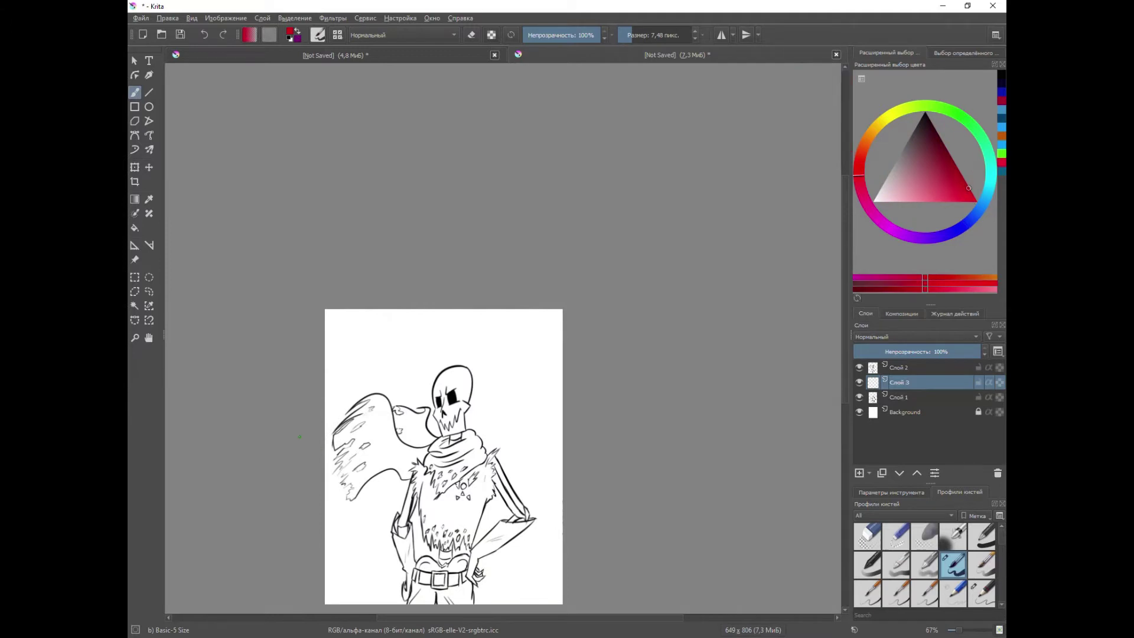
Paint the shoulder end of the large scarf tail red, enlarging the brush to about 50 px
{"action": "scroll", "coordinate": [346, 488], "scroll_direction": "up", "scroll_amount": 3}
{"action": "left_click_drag", "start_coordinate": [385, 490], "coordinate": [367, 513]}
{"action": "left_click", "coordinate": [648, 35]}
{"action": "mouse_move", "coordinate": [559, 331]}
{"action": "left_mouse_down"}
{"action": "mouse_move", "coordinate": [506, 356]}
{"action": "mouse_move", "coordinate": [505, 419]}
{"action": "mouse_move", "coordinate": [562, 400]}
{"action": "mouse_move", "coordinate": [514, 334]}
{"action": "left_mouse_up"}
{"action": "scroll", "coordinate": [615, 314], "scroll_direction": "up", "scroll_amount": 2}
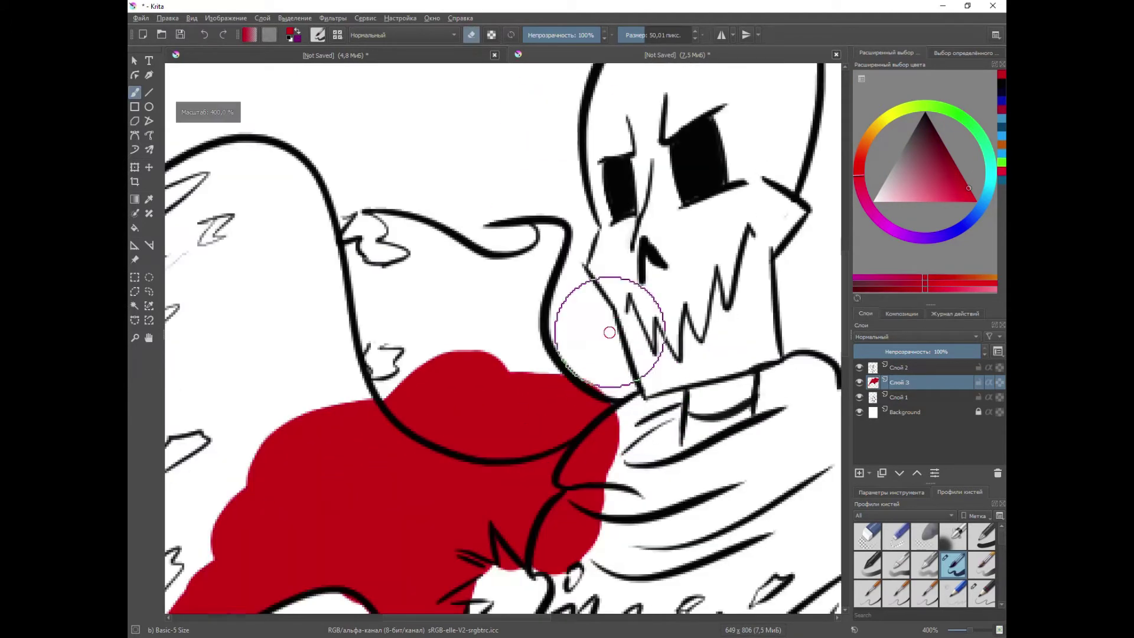
Fill the second scarf tail behind the neck with red, reducing the brush to 23.33 px for its narrow tip
{"action": "left_click", "coordinate": [472, 37]}
{"action": "mouse_move", "coordinate": [331, 408]}
{"action": "left_mouse_down"}
{"action": "mouse_move", "coordinate": [461, 317]}
{"action": "mouse_move", "coordinate": [514, 375]}
{"action": "left_mouse_up"}
{"action": "left_click", "coordinate": [638, 35]}
{"action": "left_click_drag", "start_coordinate": [547, 272], "coordinate": [560, 235]}
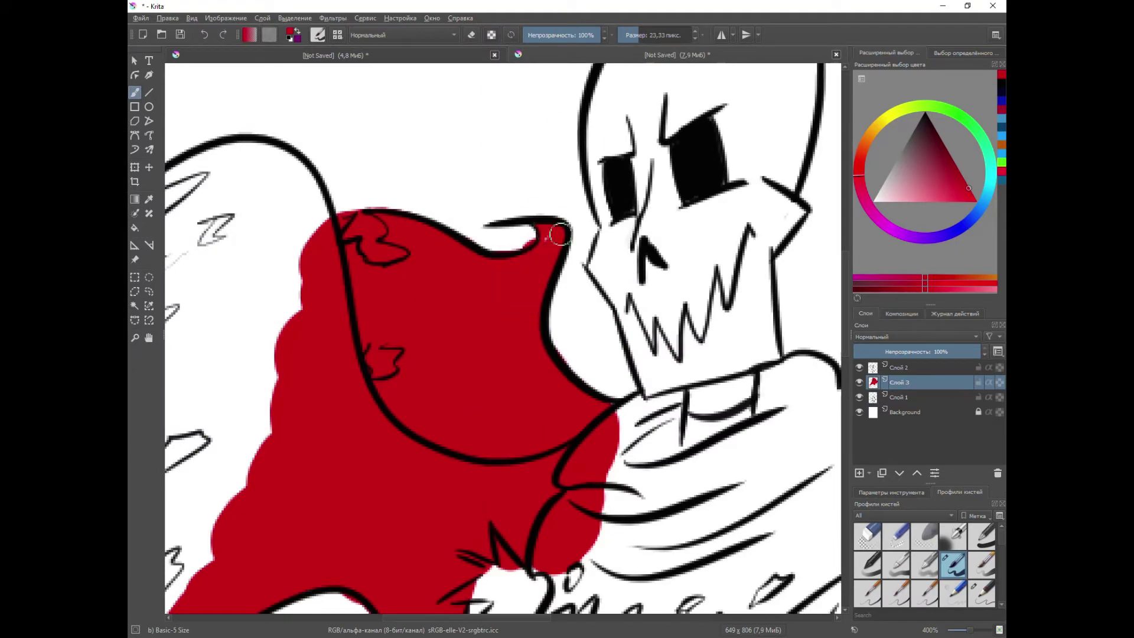
Extend the red across the large scarf tail and erase it from the torn holes in the second tail
{"action": "scroll", "coordinate": [488, 217], "scroll_direction": "down", "scroll_amount": 1}
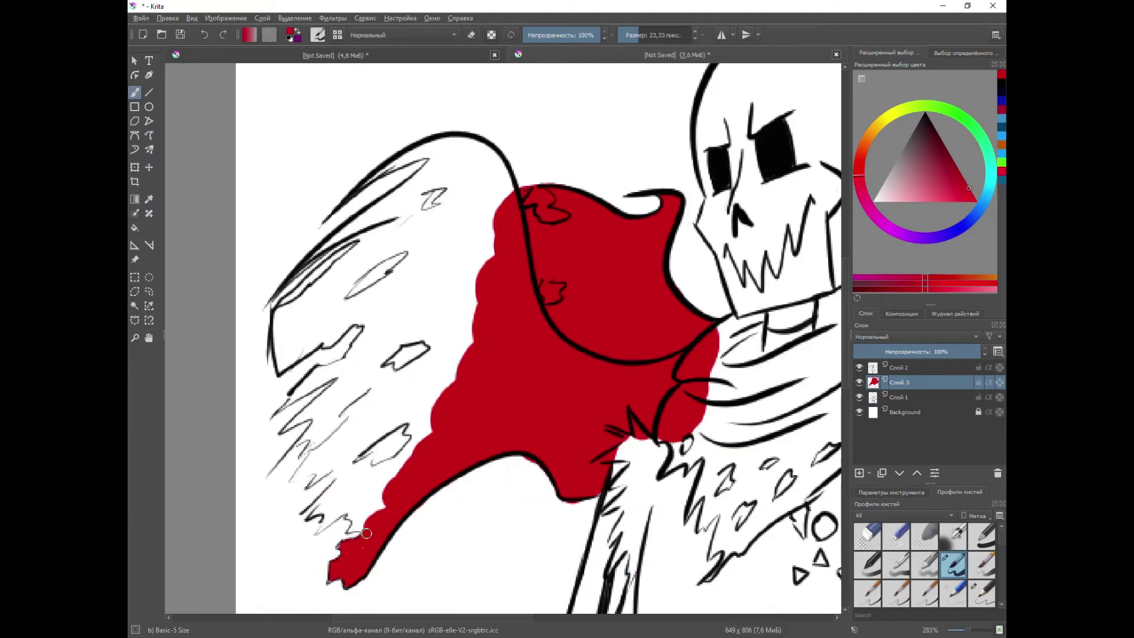
{"action": "mouse_move", "coordinate": [381, 499]}
{"action": "left_mouse_down"}
{"action": "mouse_move", "coordinate": [372, 349]}
{"action": "mouse_move", "coordinate": [481, 172]}
{"action": "left_mouse_up"}
{"action": "key", "text": "e"}
{"action": "scroll", "coordinate": [494, 223], "scroll_direction": "up", "scroll_amount": 3}
{"action": "mouse_move", "coordinate": [494, 222]}
{"action": "left_mouse_down"}
{"action": "mouse_move", "coordinate": [522, 264]}
{"action": "mouse_move", "coordinate": [557, 283]}
{"action": "left_mouse_up"}
{"action": "scroll", "coordinate": [557, 283], "scroll_direction": "down", "scroll_amount": 3}
{"action": "scroll", "coordinate": [638, 322], "scroll_direction": "up", "scroll_amount": 3}
{"action": "left_click_drag", "start_coordinate": [599, 322], "coordinate": [634, 340]}
{"action": "scroll", "coordinate": [633, 341], "scroll_direction": "down", "scroll_amount": 3}
Erase the red from the torn holes in the lower part of the large scarf tail
{"action": "scroll", "coordinate": [405, 539], "scroll_direction": "up", "scroll_amount": 3}
{"action": "left_click_drag", "start_coordinate": [395, 484], "coordinate": [488, 425]}
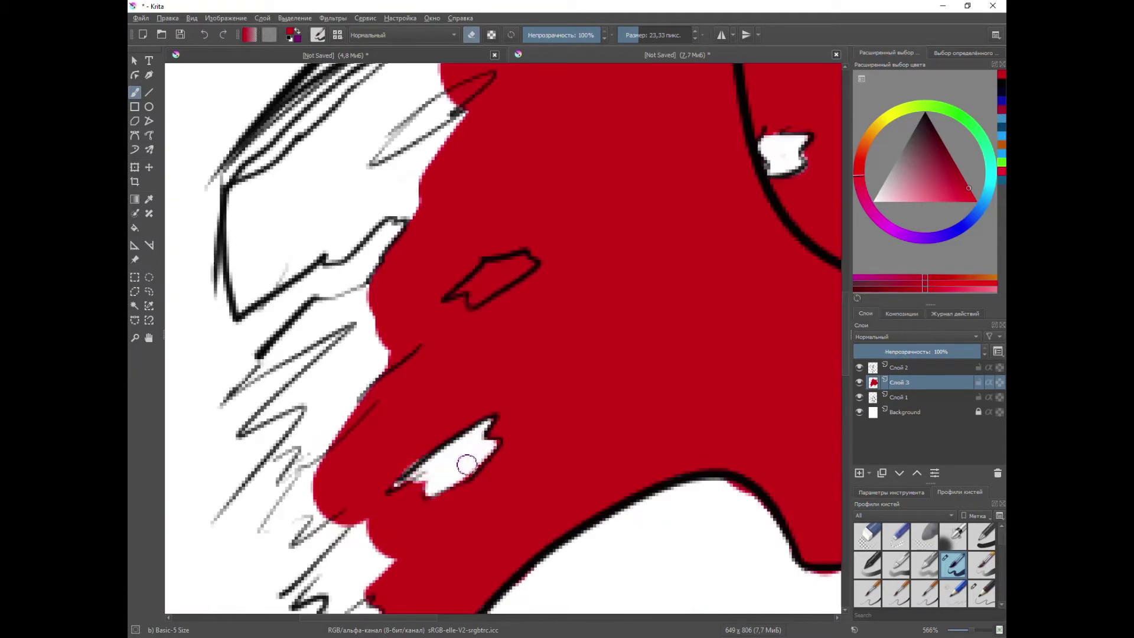
{"action": "scroll", "coordinate": [428, 480], "scroll_direction": "down", "scroll_amount": 2}
{"action": "scroll", "coordinate": [421, 503], "scroll_direction": "up", "scroll_amount": 2}
{"action": "left_click_drag", "start_coordinate": [437, 454], "coordinate": [408, 457]}
{"action": "scroll", "coordinate": [508, 200], "scroll_direction": "up", "scroll_amount": 1}
{"action": "mouse_move", "coordinate": [452, 289]}
{"action": "left_mouse_down"}
{"action": "mouse_move", "coordinate": [522, 271]}
{"action": "mouse_move", "coordinate": [545, 247]}
{"action": "left_mouse_up"}
Paint the large scarf tail's outer ragged edge and its upper curve red
{"action": "key", "text": "e"}
{"action": "left_click_drag", "start_coordinate": [457, 260], "coordinate": [457, 299]}
{"action": "scroll", "coordinate": [448, 348], "scroll_direction": "down", "scroll_amount": 2}
{"action": "scroll", "coordinate": [364, 474], "scroll_direction": "up", "scroll_amount": 1}
{"action": "mouse_move", "coordinate": [271, 155]}
{"action": "left_mouse_down"}
{"action": "mouse_move", "coordinate": [274, 254]}
{"action": "mouse_move", "coordinate": [452, 89]}
{"action": "left_mouse_up"}
{"action": "mouse_move", "coordinate": [396, 269]}
{"action": "left_mouse_down"}
{"action": "mouse_move", "coordinate": [328, 289]}
{"action": "mouse_move", "coordinate": [390, 331]}
{"action": "mouse_move", "coordinate": [341, 408]}
{"action": "mouse_move", "coordinate": [339, 395]}
{"action": "left_mouse_up"}
{"action": "scroll", "coordinate": [342, 408], "scroll_direction": "up", "scroll_amount": 1}
{"action": "scroll", "coordinate": [341, 402], "scroll_direction": "down", "scroll_amount": 2}
{"action": "scroll", "coordinate": [307, 556], "scroll_direction": "up", "scroll_amount": 2}
{"action": "mouse_move", "coordinate": [382, 334]}
{"action": "left_mouse_down"}
{"action": "mouse_move", "coordinate": [373, 344]}
{"action": "mouse_move", "coordinate": [390, 316]}
{"action": "mouse_move", "coordinate": [407, 414]}
{"action": "mouse_move", "coordinate": [496, 413]}
{"action": "left_mouse_up"}
{"action": "scroll", "coordinate": [506, 425], "scroll_direction": "down", "scroll_amount": 3}
{"action": "scroll", "coordinate": [507, 425], "scroll_direction": "up", "scroll_amount": 1}
{"action": "mouse_move", "coordinate": [505, 317]}
{"action": "left_mouse_down"}
{"action": "mouse_move", "coordinate": [514, 278]}
{"action": "mouse_move", "coordinate": [630, 175]}
{"action": "mouse_move", "coordinate": [686, 159]}
{"action": "left_mouse_up"}
Fill the narrow frayed strips of the large scarf tail with red using an 11.48 px brush
{"action": "scroll", "coordinate": [588, 128], "scroll_direction": "up", "scroll_amount": 1}
{"action": "left_click", "coordinate": [634, 36]}
{"action": "mouse_move", "coordinate": [476, 251]}
{"action": "left_mouse_down"}
{"action": "mouse_move", "coordinate": [598, 172]}
{"action": "mouse_move", "coordinate": [529, 213]}
{"action": "left_mouse_up"}
{"action": "scroll", "coordinate": [566, 201], "scroll_direction": "down", "scroll_amount": 1}
{"action": "scroll", "coordinate": [430, 341], "scroll_direction": "up", "scroll_amount": 2}
{"action": "left_click_drag", "start_coordinate": [521, 294], "coordinate": [343, 452]}
{"action": "scroll", "coordinate": [322, 84], "scroll_direction": "down", "scroll_amount": 2}
{"action": "left_click_drag", "start_coordinate": [251, 260], "coordinate": [239, 270]}
Erase the red from the large scarf tail's remaining holes and clean up the paint spill
{"action": "key", "text": "e"}
{"action": "scroll", "coordinate": [239, 271], "scroll_direction": "up", "scroll_amount": 1}
{"action": "left_click_drag", "start_coordinate": [223, 458], "coordinate": [319, 387]}
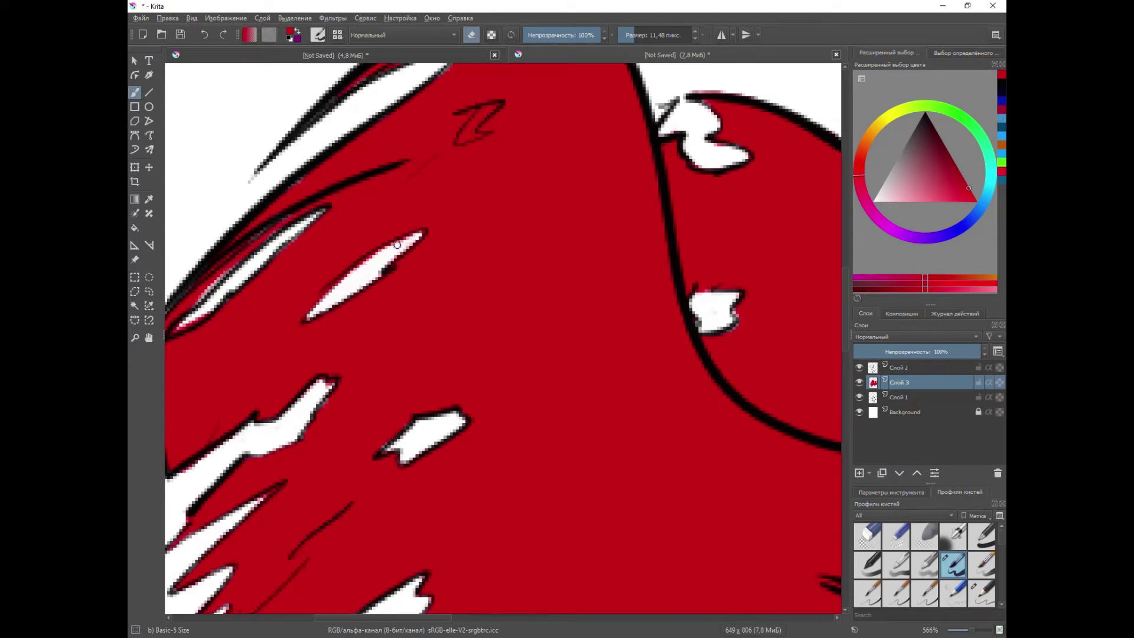
{"action": "scroll", "coordinate": [456, 245], "scroll_direction": "down", "scroll_amount": 5}
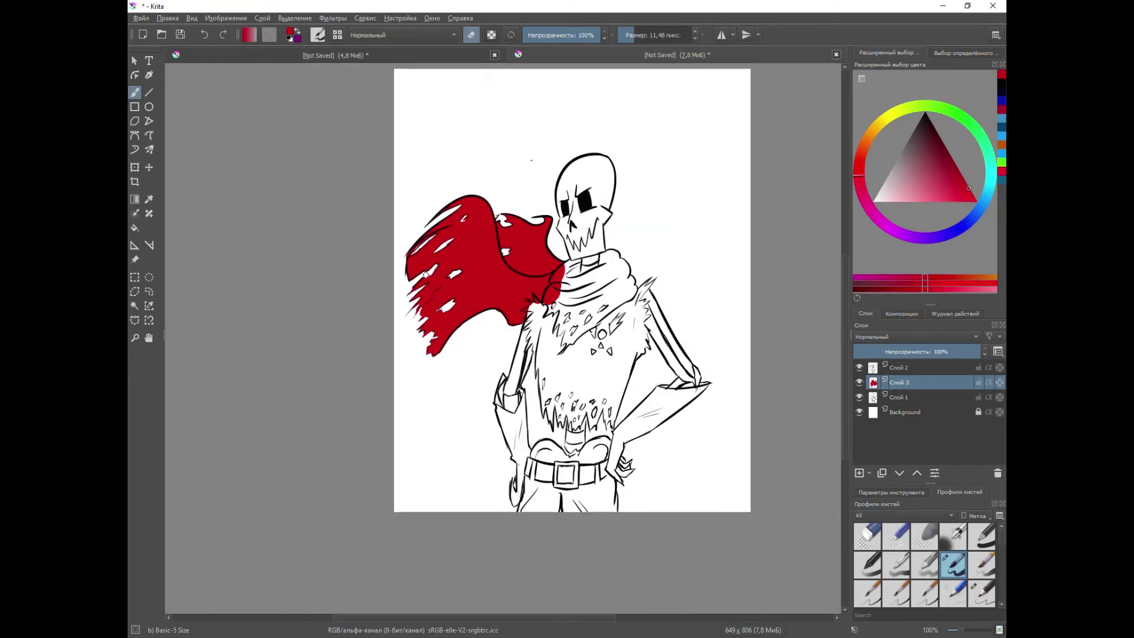
{"action": "scroll", "coordinate": [430, 372], "scroll_direction": "up", "scroll_amount": 4}
{"action": "left_click_drag", "start_coordinate": [413, 406], "coordinate": [476, 337]}
{"action": "scroll", "coordinate": [476, 337], "scroll_direction": "down", "scroll_amount": 4}
Paint the scarf wrap around the neck red, leaving the neck bones unpainted
{"action": "scroll", "coordinate": [421, 436], "scroll_direction": "up", "scroll_amount": 3}
{"action": "key", "text": "e"}
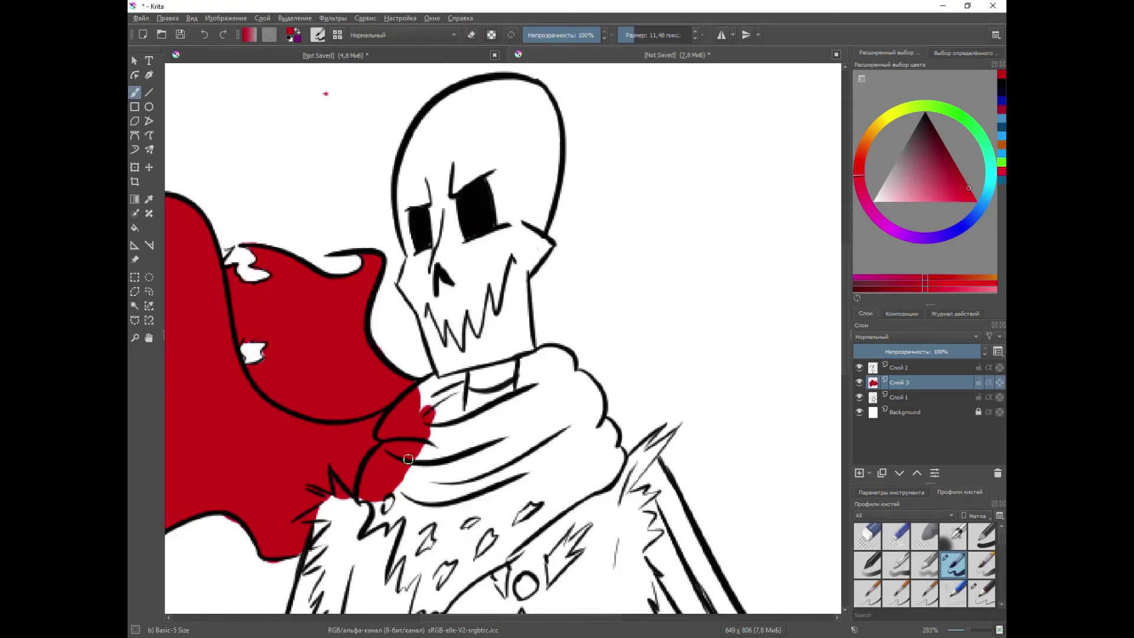
{"action": "mouse_move", "coordinate": [376, 518]}
{"action": "left_mouse_down"}
{"action": "mouse_move", "coordinate": [413, 470]}
{"action": "mouse_move", "coordinate": [397, 564]}
{"action": "left_mouse_up"}
{"action": "mouse_move", "coordinate": [424, 523]}
{"action": "left_mouse_down"}
{"action": "mouse_move", "coordinate": [451, 378]}
{"action": "mouse_move", "coordinate": [437, 449]}
{"action": "mouse_move", "coordinate": [532, 365]}
{"action": "left_mouse_up"}
{"action": "mouse_move", "coordinate": [532, 409]}
{"action": "left_mouse_down"}
{"action": "mouse_move", "coordinate": [463, 467]}
{"action": "mouse_move", "coordinate": [602, 359]}
{"action": "mouse_move", "coordinate": [539, 504]}
{"action": "mouse_move", "coordinate": [616, 363]}
{"action": "mouse_move", "coordinate": [577, 497]}
{"action": "left_mouse_up"}
{"action": "scroll", "coordinate": [496, 469], "scroll_direction": "up", "scroll_amount": 1}
{"action": "scroll", "coordinate": [541, 507], "scroll_direction": "down", "scroll_amount": 1}
Fill the scarf's ragged front end on the chest with red, painting around its torn holes
{"action": "left_click_drag", "start_coordinate": [473, 585], "coordinate": [535, 415]}
{"action": "scroll", "coordinate": [535, 416], "scroll_direction": "up", "scroll_amount": 1}
{"action": "left_click_drag", "start_coordinate": [448, 504], "coordinate": [446, 473]}
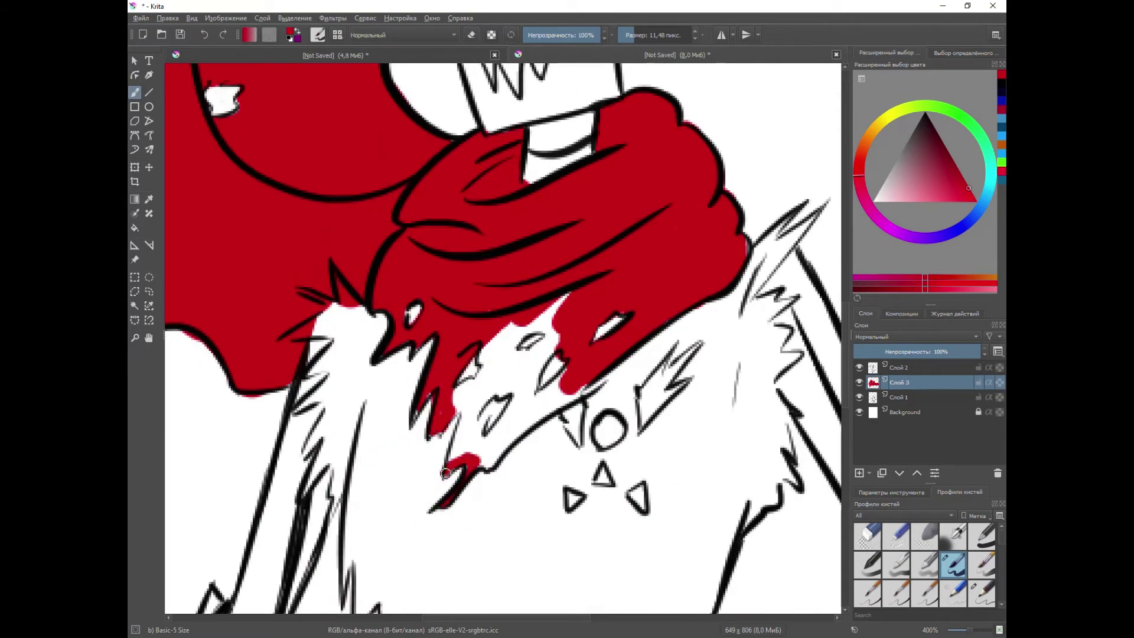
{"action": "mouse_move", "coordinate": [481, 384]}
{"action": "left_mouse_down"}
{"action": "mouse_move", "coordinate": [488, 357]}
{"action": "mouse_move", "coordinate": [522, 377]}
{"action": "mouse_move", "coordinate": [588, 375]}
{"action": "mouse_move", "coordinate": [461, 504]}
{"action": "mouse_move", "coordinate": [469, 389]}
{"action": "left_mouse_up"}
{"action": "scroll", "coordinate": [537, 371], "scroll_direction": "up", "scroll_amount": 1}
Choose a darker red and shade beneath the lower folds of the neck scarf
{"action": "scroll", "coordinate": [469, 389], "scroll_direction": "down", "scroll_amount": 4}
{"action": "left_click", "coordinate": [957, 167]}
{"action": "scroll", "coordinate": [484, 349], "scroll_direction": "up", "scroll_amount": 4}
{"action": "scroll", "coordinate": [549, 393], "scroll_direction": "up", "scroll_amount": 1}
{"action": "left_click_drag", "start_coordinate": [664, 382], "coordinate": [421, 430]}
{"action": "left_click_drag", "start_coordinate": [652, 365], "coordinate": [788, 272]}
{"action": "scroll", "coordinate": [608, 411], "scroll_direction": "down", "scroll_amount": 3}
{"action": "scroll", "coordinate": [573, 360], "scroll_direction": "up", "scroll_amount": 3}
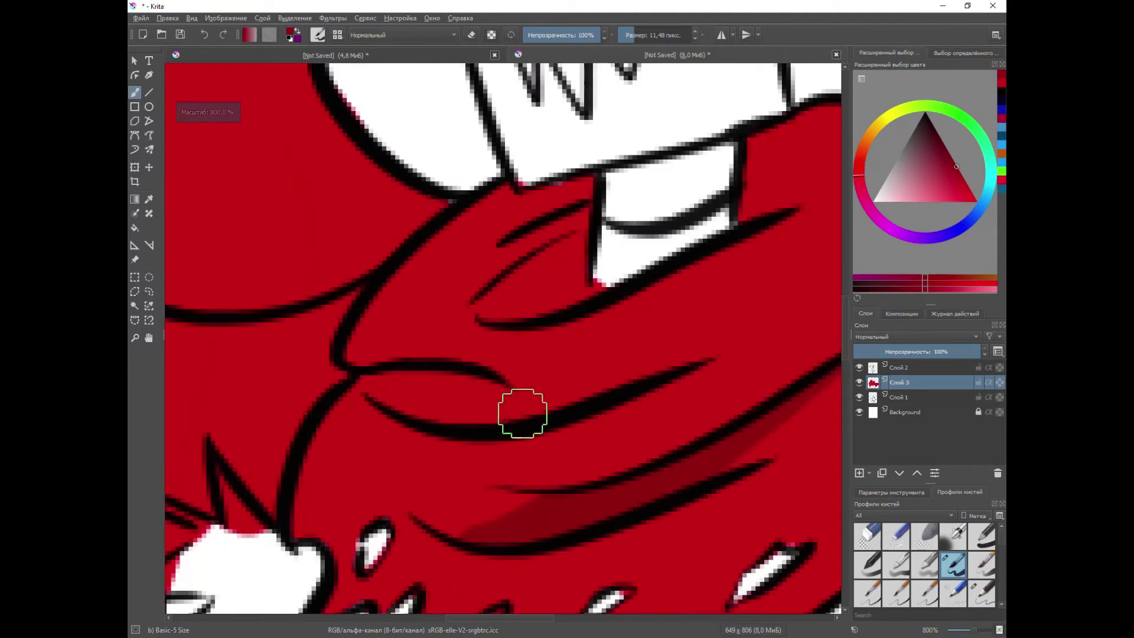
{"action": "left_click_drag", "start_coordinate": [521, 411], "coordinate": [432, 389]}
Shade the scarf folds beside the neck and the wrap's outer shoulder edge with the darker red
{"action": "left_click_drag", "start_coordinate": [484, 313], "coordinate": [558, 273]}
{"action": "scroll", "coordinate": [558, 273], "scroll_direction": "down", "scroll_amount": 4}
{"action": "scroll", "coordinate": [638, 260], "scroll_direction": "up", "scroll_amount": 4}
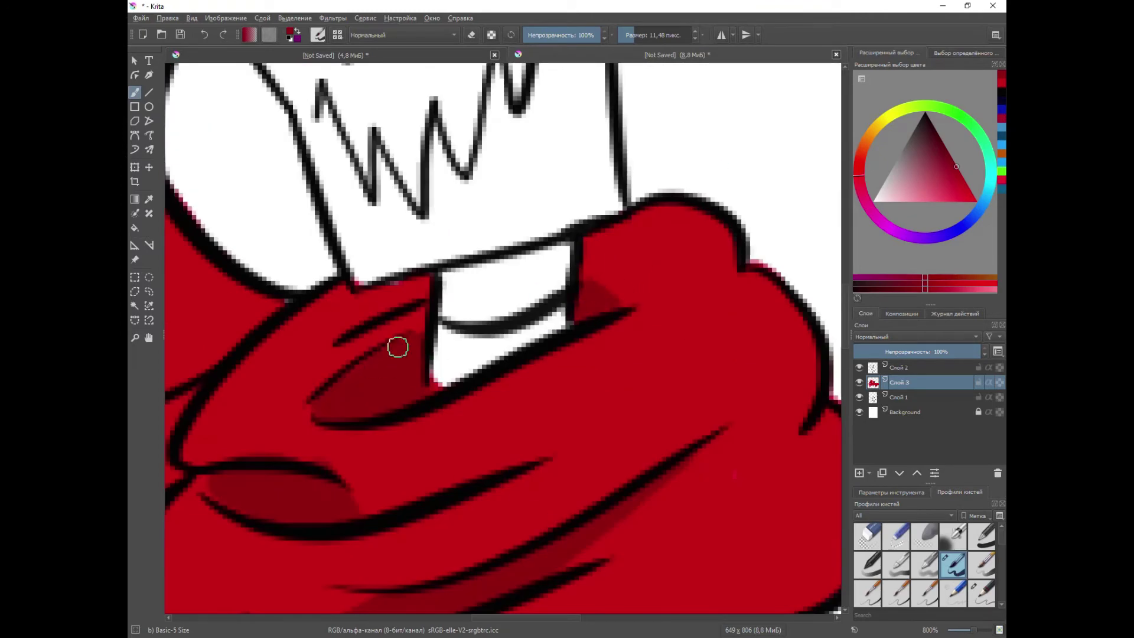
{"action": "scroll", "coordinate": [348, 327], "scroll_direction": "down", "scroll_amount": 4}
{"action": "scroll", "coordinate": [494, 304], "scroll_direction": "up", "scroll_amount": 3}
{"action": "left_click_drag", "start_coordinate": [494, 304], "coordinate": [500, 327]}
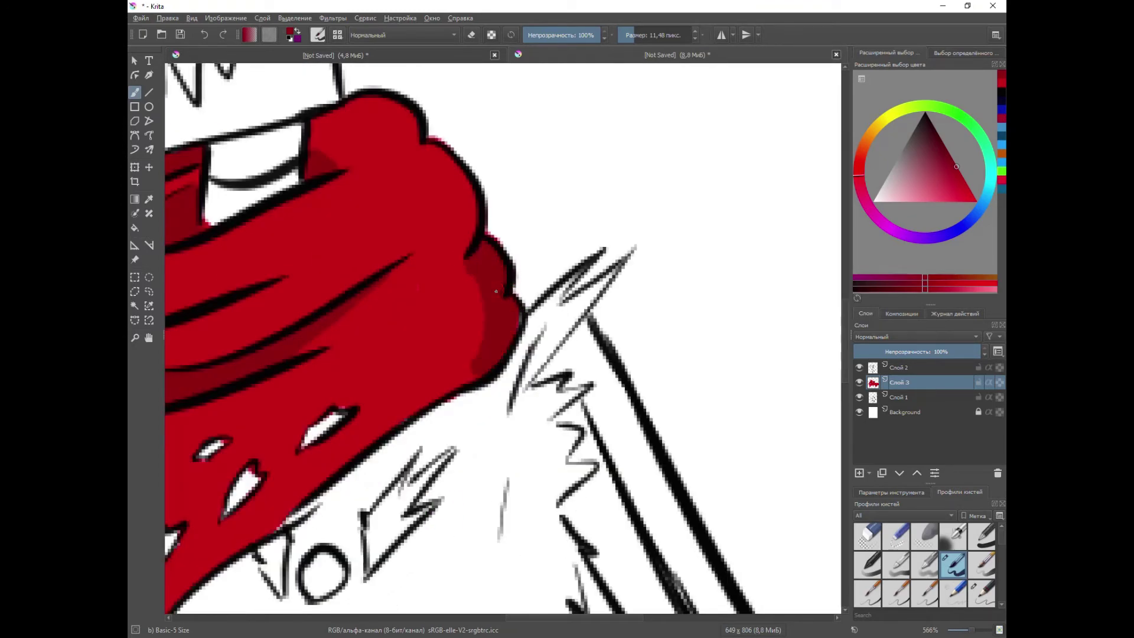
{"action": "scroll", "coordinate": [664, 512], "scroll_direction": "down", "scroll_amount": 4}
Fill the glove of the bent arm on the hip with the bright red, from cuff to hand
{"action": "scroll", "coordinate": [665, 490], "scroll_direction": "up", "scroll_amount": 3}
{"action": "mouse_move", "coordinate": [666, 487]}
{"action": "left_mouse_down"}
{"action": "mouse_move", "coordinate": [582, 561]}
{"action": "mouse_move", "coordinate": [618, 561]}
{"action": "left_mouse_up"}
{"action": "scroll", "coordinate": [671, 485], "scroll_direction": "down", "scroll_amount": 3}
{"action": "scroll", "coordinate": [618, 558], "scroll_direction": "up", "scroll_amount": 3}
{"action": "left_click_drag", "start_coordinate": [621, 519], "coordinate": [748, 405]}
{"action": "scroll", "coordinate": [718, 507], "scroll_direction": "up", "scroll_amount": 1}
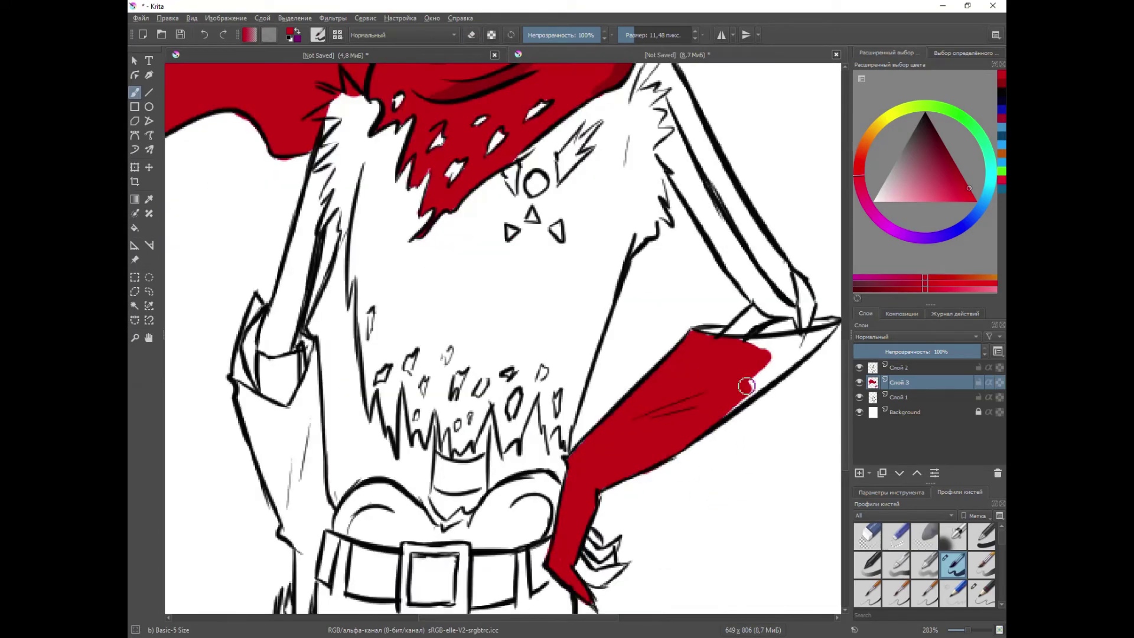
{"action": "scroll", "coordinate": [733, 378], "scroll_direction": "down", "scroll_amount": 3}
Fill the hanging arm's glove with bright red on the colour layer
{"action": "key", "text": "Page_Up"}
{"action": "key", "text": "e"}
{"action": "scroll", "coordinate": [683, 399], "scroll_direction": "up", "scroll_amount": 4}
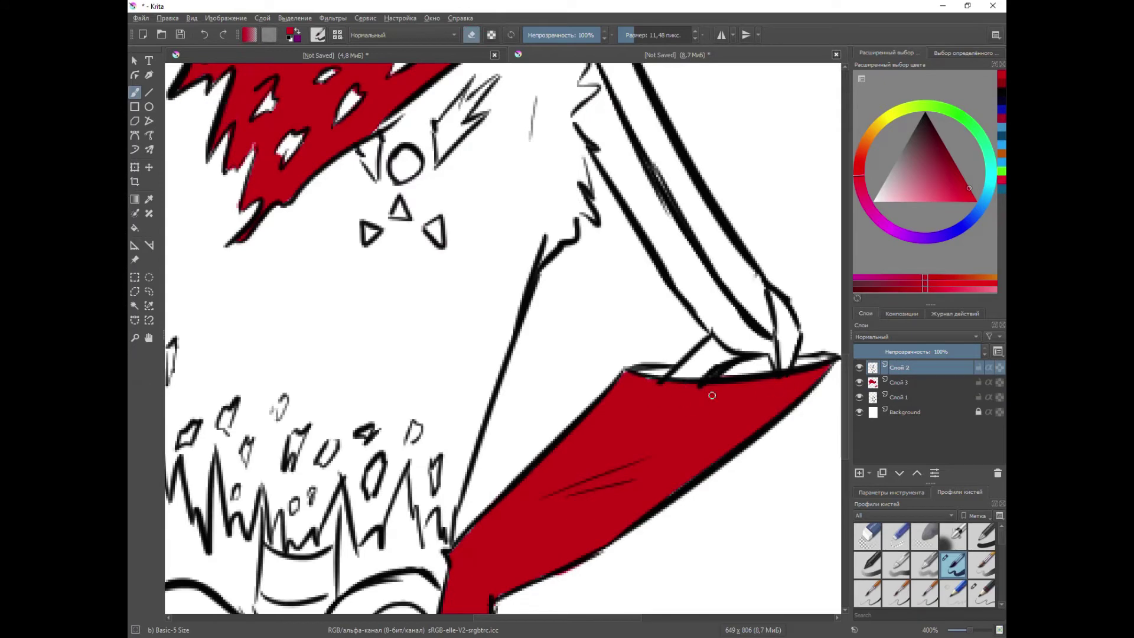
{"action": "left_click", "coordinate": [910, 381]}
{"action": "key", "text": "e"}
{"action": "scroll", "coordinate": [402, 467], "scroll_direction": "down", "scroll_amount": 4}
{"action": "scroll", "coordinate": [309, 551], "scroll_direction": "up", "scroll_amount": 4}
{"action": "mouse_move", "coordinate": [307, 550]}
{"action": "left_mouse_down"}
{"action": "mouse_move", "coordinate": [312, 573]}
{"action": "mouse_move", "coordinate": [301, 553]}
{"action": "mouse_move", "coordinate": [319, 390]}
{"action": "mouse_move", "coordinate": [271, 319]}
{"action": "mouse_move", "coordinate": [327, 228]}
{"action": "left_mouse_up"}
{"action": "scroll", "coordinate": [318, 347], "scroll_direction": "down", "scroll_amount": 3}
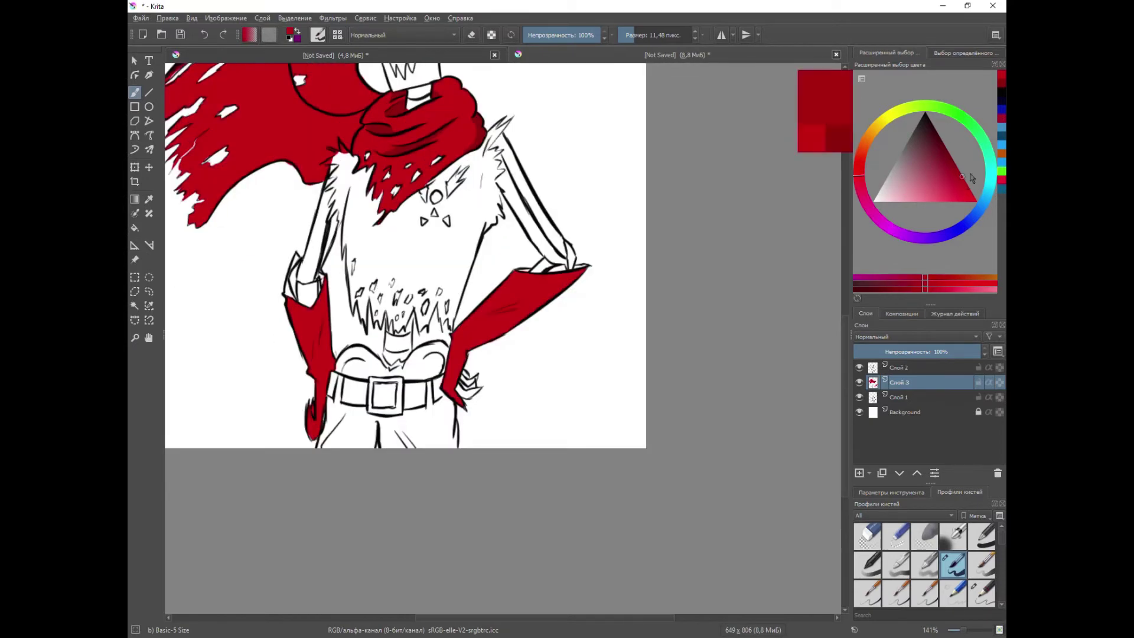
Choose a darker red and paint the hip hand's folded fingers and the inside of the glove cuffs
{"action": "left_click", "coordinate": [958, 170]}
{"action": "scroll", "coordinate": [474, 377], "scroll_direction": "up", "scroll_amount": 4}
{"action": "mouse_move", "coordinate": [406, 423]}
{"action": "left_mouse_down"}
{"action": "mouse_move", "coordinate": [469, 406]}
{"action": "mouse_move", "coordinate": [473, 388]}
{"action": "left_mouse_up"}
{"action": "scroll", "coordinate": [472, 389], "scroll_direction": "down", "scroll_amount": 4}
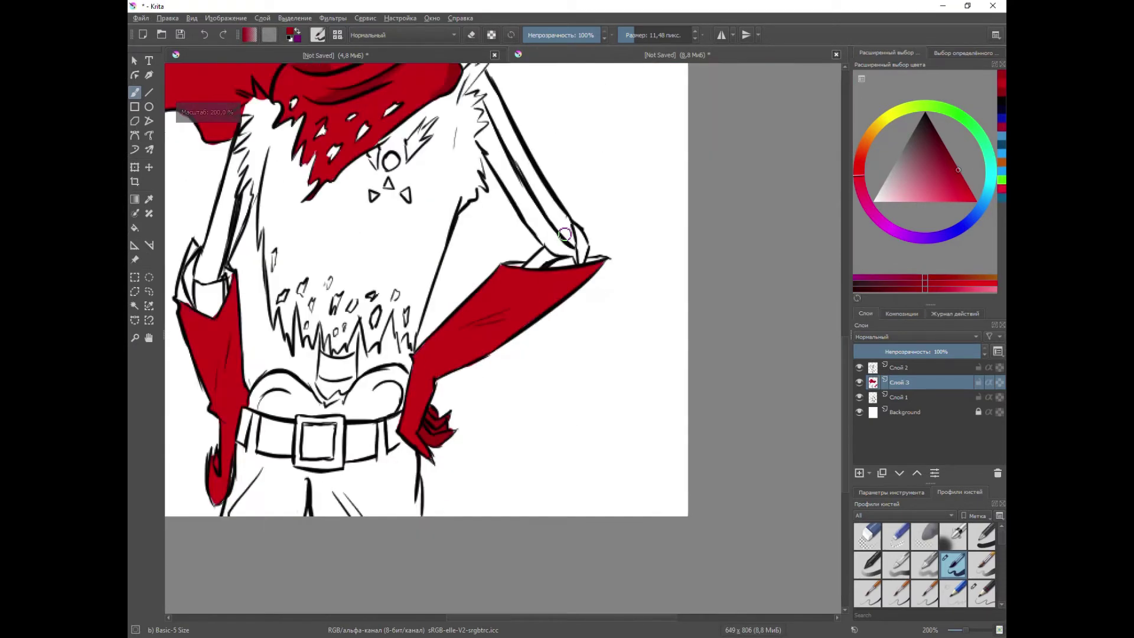
{"action": "scroll", "coordinate": [357, 328], "scroll_direction": "up", "scroll_amount": 4}
{"action": "scroll", "coordinate": [357, 328], "scroll_direction": "down", "scroll_amount": 4}
{"action": "scroll", "coordinate": [259, 519], "scroll_direction": "up", "scroll_amount": 4}
{"action": "left_click_drag", "start_coordinate": [259, 519], "coordinate": [245, 427]}
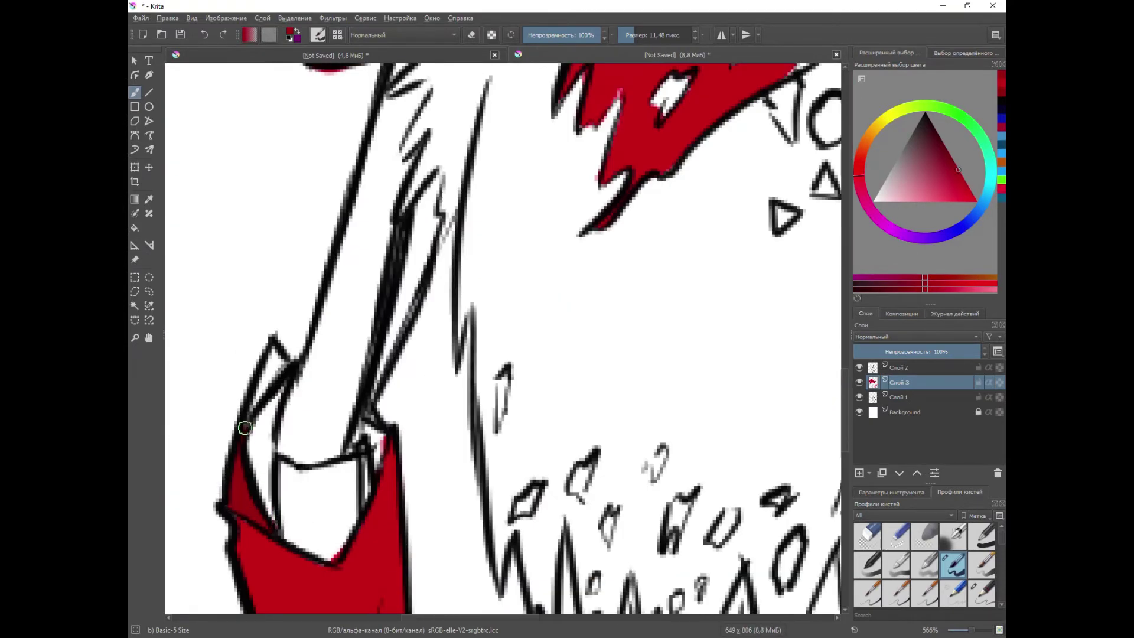
{"action": "scroll", "coordinate": [373, 430], "scroll_direction": "down", "scroll_amount": 5}
{"action": "scroll", "coordinate": [440, 437], "scroll_direction": "up", "scroll_amount": 1}
{"action": "left_click", "coordinate": [939, 135]}
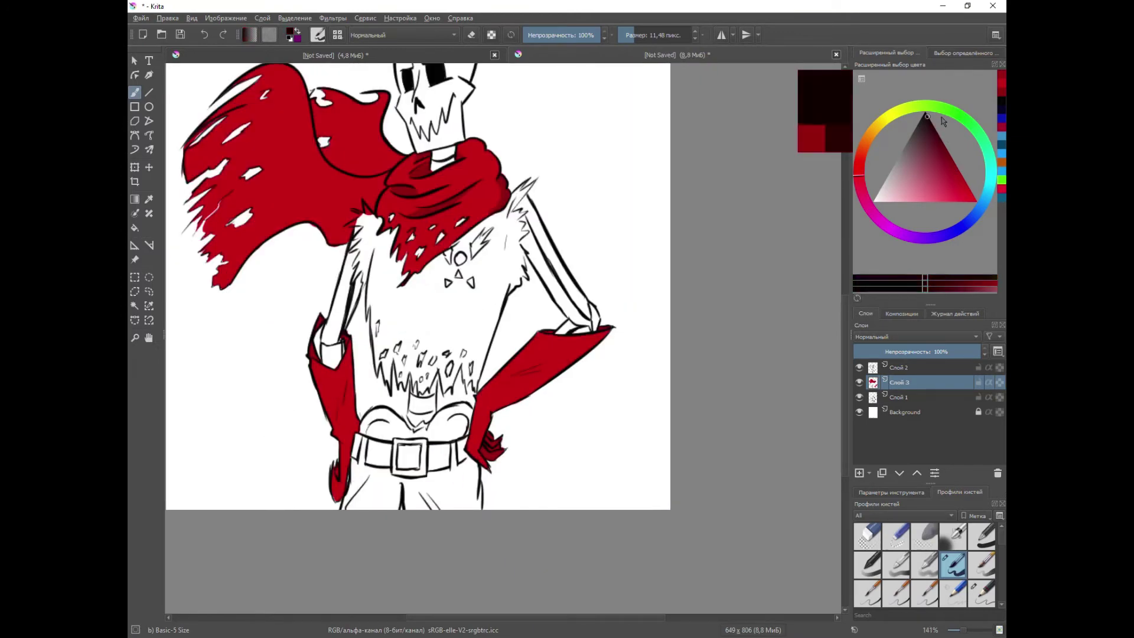
{"action": "scroll", "coordinate": [410, 337], "scroll_direction": "up", "scroll_amount": 2}
{"action": "left_click_drag", "start_coordinate": [368, 232], "coordinate": [349, 266]}
{"action": "key", "text": "ctrl+z"}
Choose a near-black colour and fill the shirt's side and frayed shoulder next to the hanging arm
{"action": "left_click", "coordinate": [922, 116]}
{"action": "left_click_drag", "start_coordinate": [338, 148], "coordinate": [331, 261]}
{"action": "mouse_move", "coordinate": [344, 404]}
{"action": "left_mouse_down"}
{"action": "mouse_move", "coordinate": [335, 297]}
{"action": "mouse_move", "coordinate": [353, 170]}
{"action": "left_mouse_up"}
{"action": "scroll", "coordinate": [319, 158], "scroll_direction": "up", "scroll_amount": 1}
{"action": "mouse_move", "coordinate": [330, 208]}
{"action": "left_mouse_down"}
{"action": "mouse_move", "coordinate": [311, 247]}
{"action": "mouse_move", "coordinate": [320, 199]}
{"action": "left_mouse_up"}
{"action": "scroll", "coordinate": [325, 204], "scroll_direction": "down", "scroll_amount": 2}
{"action": "scroll", "coordinate": [323, 130], "scroll_direction": "up", "scroll_amount": 2}
{"action": "left_click_drag", "start_coordinate": [315, 260], "coordinate": [326, 219]}
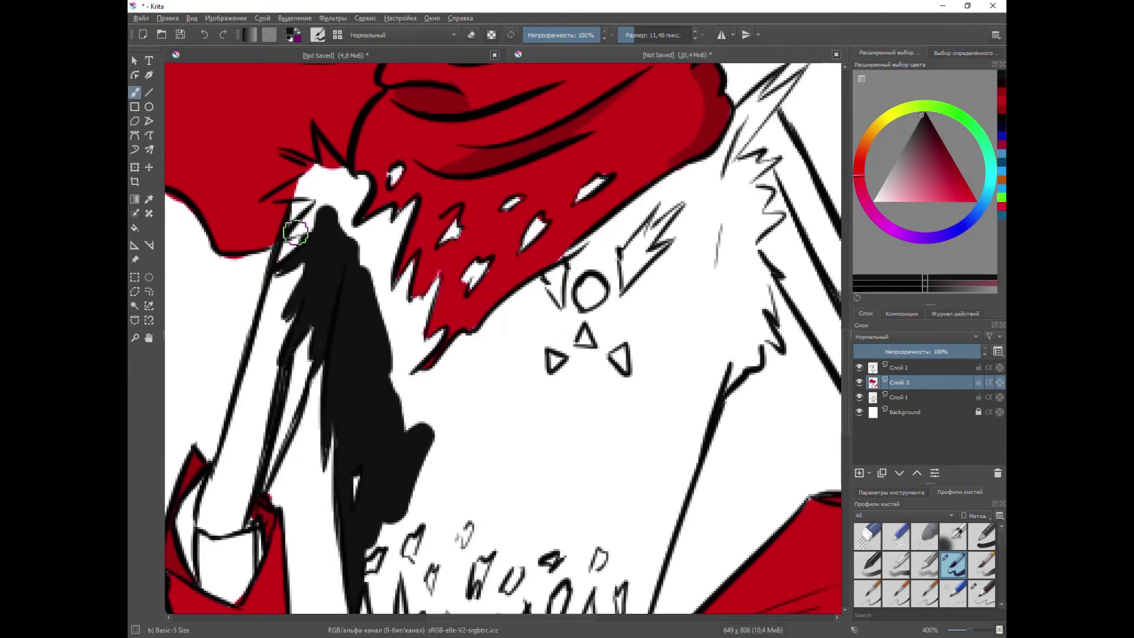
{"action": "left_click_drag", "start_coordinate": [365, 243], "coordinate": [380, 359]}
Fill the middle of the shirt and the side by the bent arm near-black with a larger brush
{"action": "scroll", "coordinate": [337, 403], "scroll_direction": "down", "scroll_amount": 1}
{"action": "left_click", "coordinate": [641, 35]}
{"action": "mouse_move", "coordinate": [404, 445]}
{"action": "left_mouse_down"}
{"action": "mouse_move", "coordinate": [359, 423]}
{"action": "mouse_move", "coordinate": [506, 384]}
{"action": "mouse_move", "coordinate": [572, 433]}
{"action": "left_mouse_up"}
{"action": "left_click_drag", "start_coordinate": [531, 394], "coordinate": [608, 283]}
Paint near-black around the chest emblem with a 12.67 px brush, leaving its circle, wings and triangles white
{"action": "left_click_drag", "start_coordinate": [602, 283], "coordinate": [571, 283], "text": "shift"}
{"action": "scroll", "coordinate": [372, 379], "scroll_direction": "up", "scroll_amount": 1}
{"action": "mouse_move", "coordinate": [405, 362]}
{"action": "left_mouse_down"}
{"action": "mouse_move", "coordinate": [416, 303]}
{"action": "mouse_move", "coordinate": [416, 396]}
{"action": "mouse_move", "coordinate": [514, 370]}
{"action": "mouse_move", "coordinate": [498, 347]}
{"action": "mouse_move", "coordinate": [531, 318]}
{"action": "left_mouse_up"}
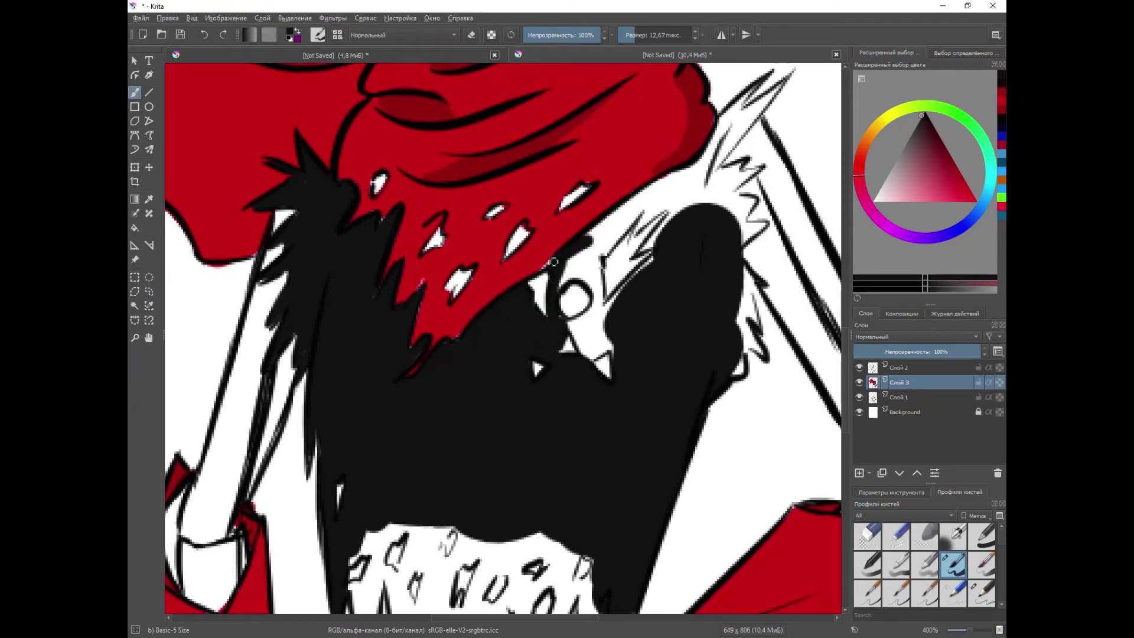
{"action": "left_click_drag", "start_coordinate": [576, 247], "coordinate": [597, 253]}
{"action": "mouse_move", "coordinate": [595, 320]}
{"action": "left_mouse_down"}
{"action": "mouse_move", "coordinate": [616, 338]}
{"action": "mouse_move", "coordinate": [648, 264]}
{"action": "left_mouse_up"}
Fill the shirt along the scarf's lower edge and the holes in the scarf's front end with near-black
{"action": "scroll", "coordinate": [626, 302], "scroll_direction": "down", "scroll_amount": 2}
{"action": "scroll", "coordinate": [656, 272], "scroll_direction": "up", "scroll_amount": 2}
{"action": "left_click_drag", "start_coordinate": [546, 315], "coordinate": [612, 241]}
{"action": "scroll", "coordinate": [549, 269], "scroll_direction": "up", "scroll_amount": 1}
{"action": "left_click_drag", "start_coordinate": [534, 260], "coordinate": [665, 175]}
{"action": "left_click_drag", "start_coordinate": [434, 266], "coordinate": [469, 244]}
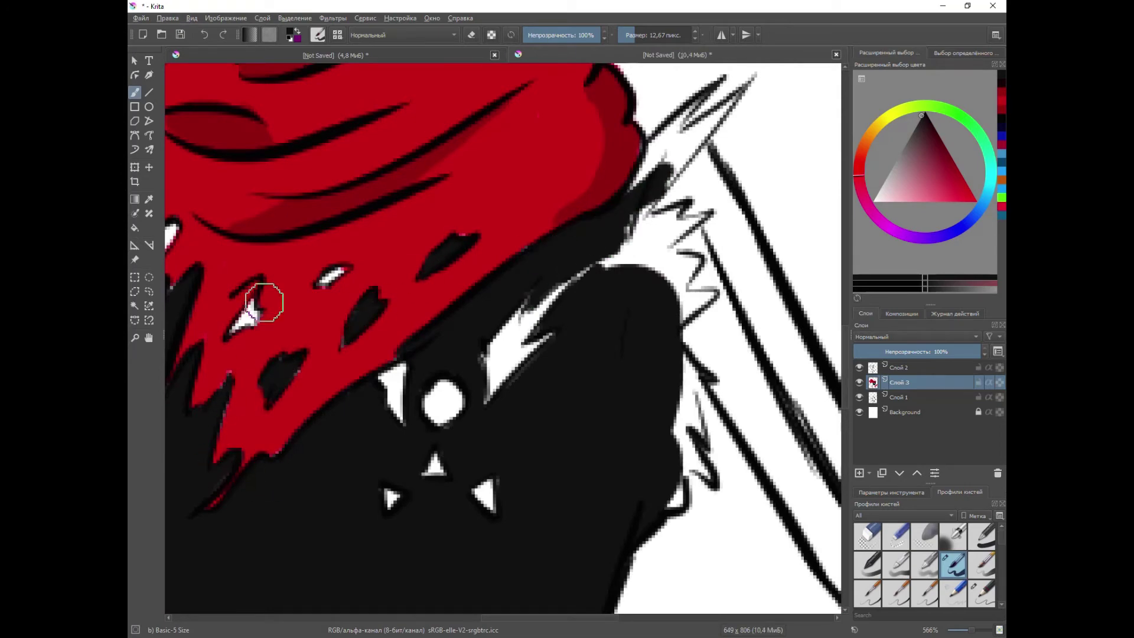
{"action": "scroll", "coordinate": [292, 388], "scroll_direction": "down", "scroll_amount": 1}
{"action": "scroll", "coordinate": [315, 313], "scroll_direction": "down", "scroll_amount": 4}
Fill the shirt's shoulder spikes and frayed armhole beside the bent arm with near-black
{"action": "scroll", "coordinate": [405, 313], "scroll_direction": "up", "scroll_amount": 8}
{"action": "mouse_move", "coordinate": [423, 118]}
{"action": "left_mouse_down"}
{"action": "mouse_move", "coordinate": [271, 335]}
{"action": "mouse_move", "coordinate": [514, 118]}
{"action": "left_mouse_up"}
{"action": "left_click_drag", "start_coordinate": [461, 192], "coordinate": [277, 393]}
{"action": "scroll", "coordinate": [347, 293], "scroll_direction": "down", "scroll_amount": 4}
{"action": "mouse_move", "coordinate": [313, 343]}
{"action": "left_mouse_down"}
{"action": "mouse_move", "coordinate": [289, 376]}
{"action": "mouse_move", "coordinate": [329, 394]}
{"action": "left_mouse_up"}
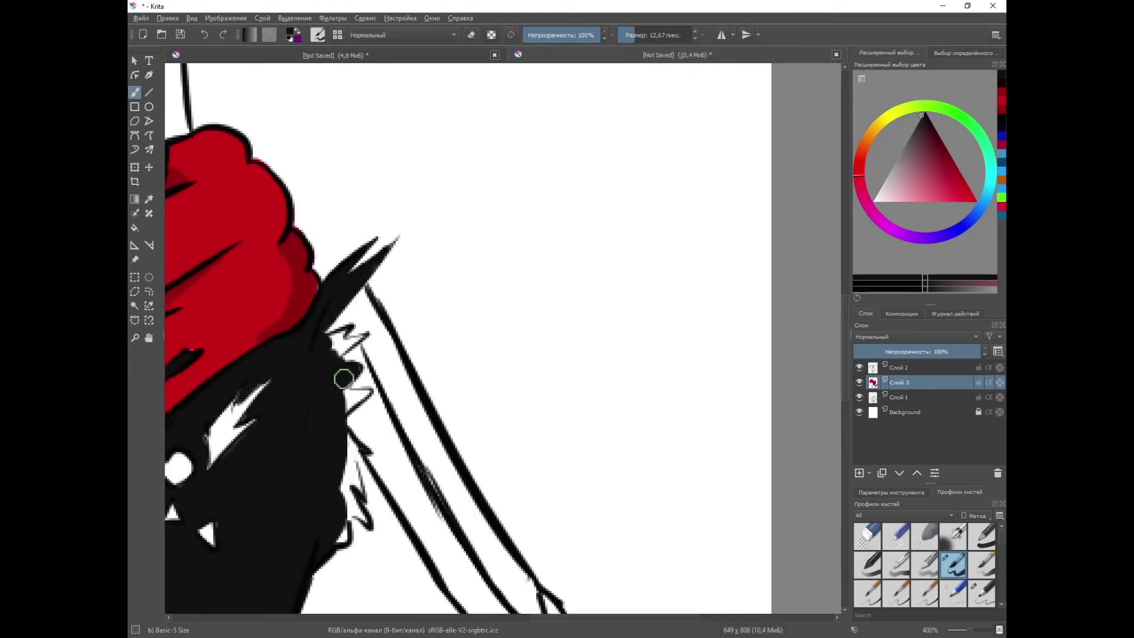
{"action": "scroll", "coordinate": [362, 512], "scroll_direction": "down", "scroll_amount": 3}
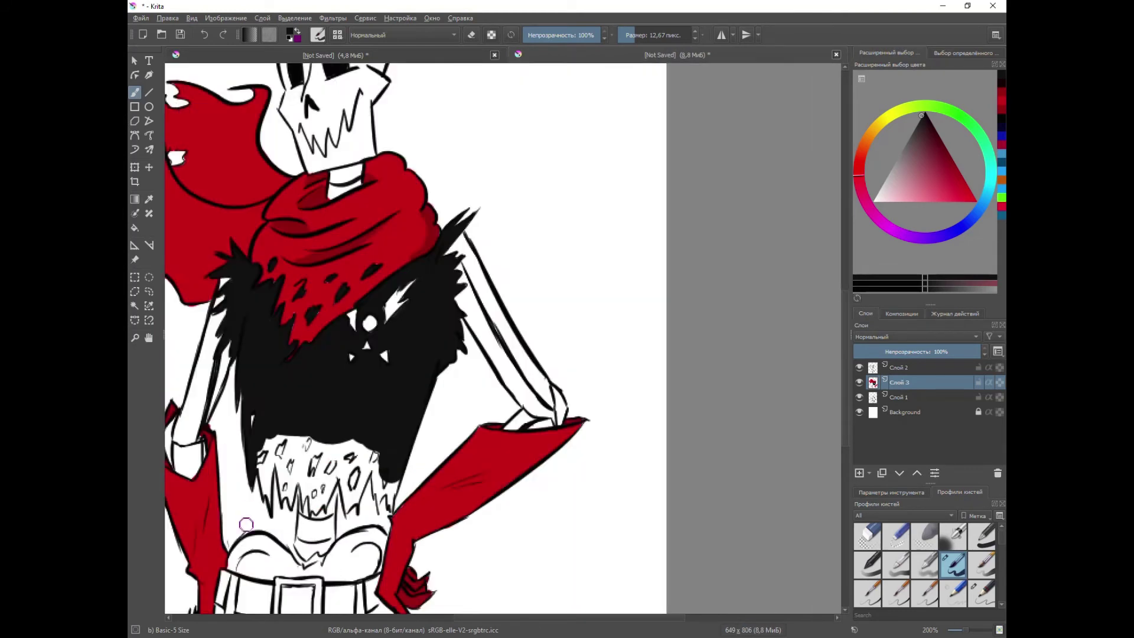
Fill the shirt's torn hem and its jagged tips with near-black, leaving the small holes unpainted
{"action": "scroll", "coordinate": [271, 491], "scroll_direction": "up", "scroll_amount": 3}
{"action": "left_click_drag", "start_coordinate": [302, 389], "coordinate": [302, 465]}
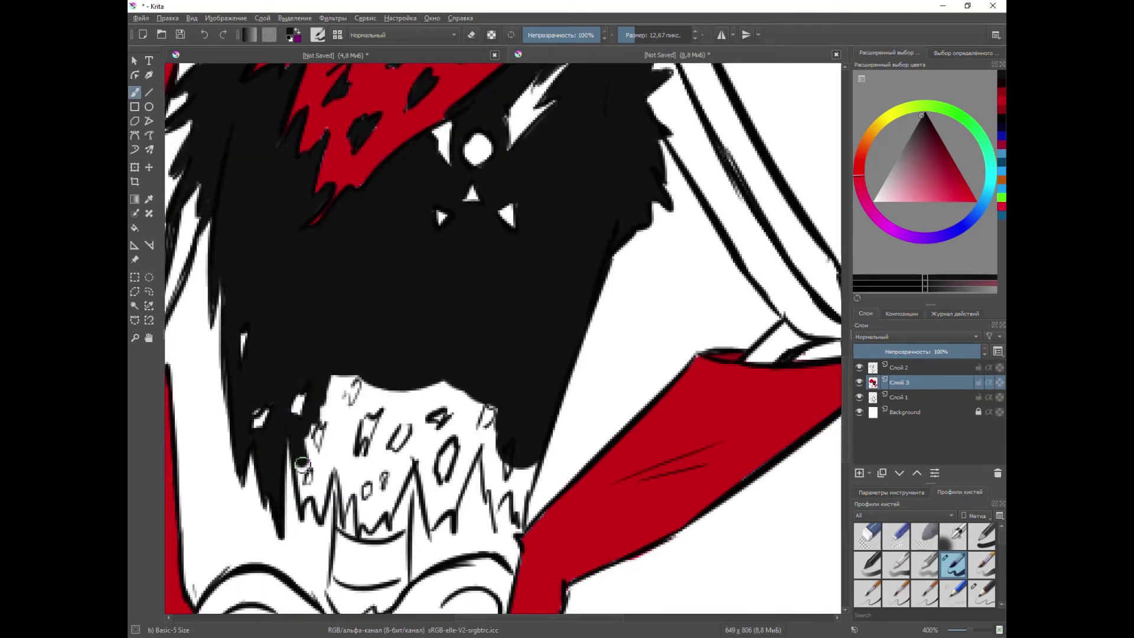
{"action": "mouse_move", "coordinate": [339, 381]}
{"action": "left_mouse_down"}
{"action": "mouse_move", "coordinate": [325, 467]}
{"action": "mouse_move", "coordinate": [347, 498]}
{"action": "left_mouse_up"}
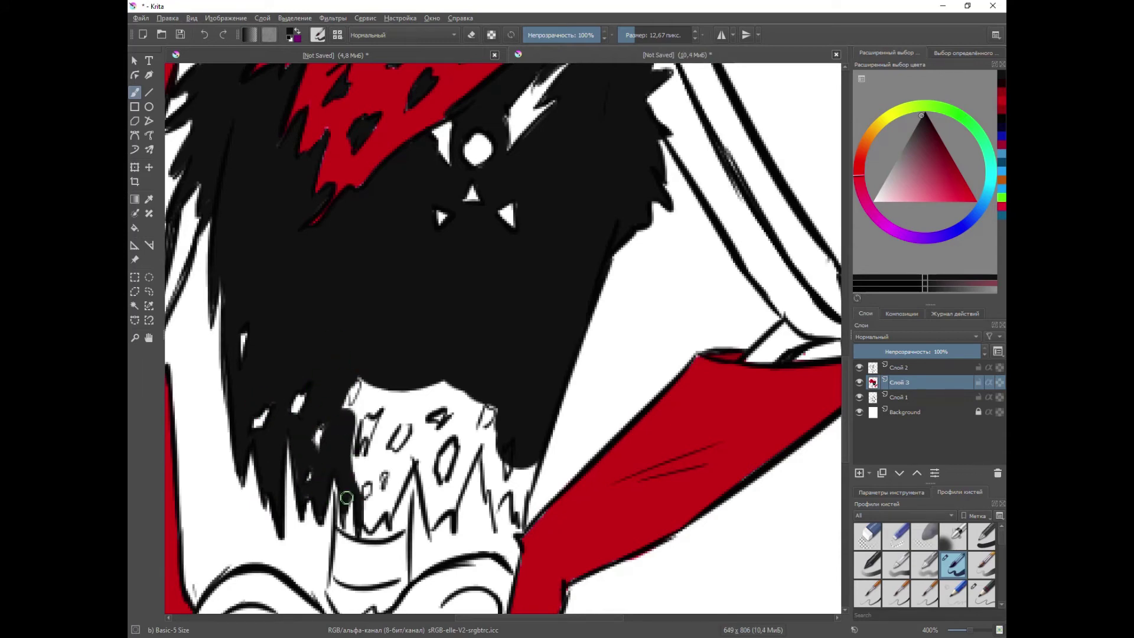
{"action": "left_click_drag", "start_coordinate": [391, 398], "coordinate": [376, 409]}
{"action": "key", "text": "e"}
{"action": "scroll", "coordinate": [324, 343], "scroll_direction": "up", "scroll_amount": 2}
{"action": "left_click_drag", "start_coordinate": [381, 448], "coordinate": [390, 426]}
{"action": "scroll", "coordinate": [267, 240], "scroll_direction": "down", "scroll_amount": 2}
{"action": "key", "text": "e"}
{"action": "mouse_move", "coordinate": [372, 357]}
{"action": "left_mouse_down"}
{"action": "mouse_move", "coordinate": [348, 359]}
{"action": "mouse_move", "coordinate": [352, 406]}
{"action": "left_mouse_up"}
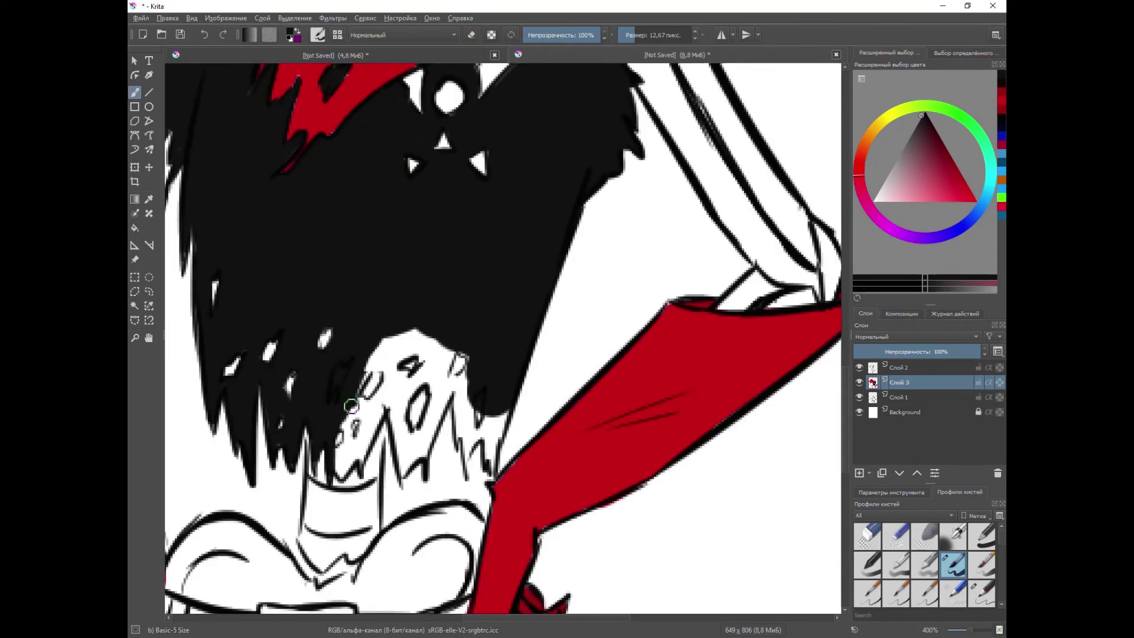
{"action": "mouse_move", "coordinate": [361, 459]}
{"action": "left_mouse_down"}
{"action": "mouse_move", "coordinate": [359, 404]}
{"action": "mouse_move", "coordinate": [380, 347]}
{"action": "left_mouse_up"}
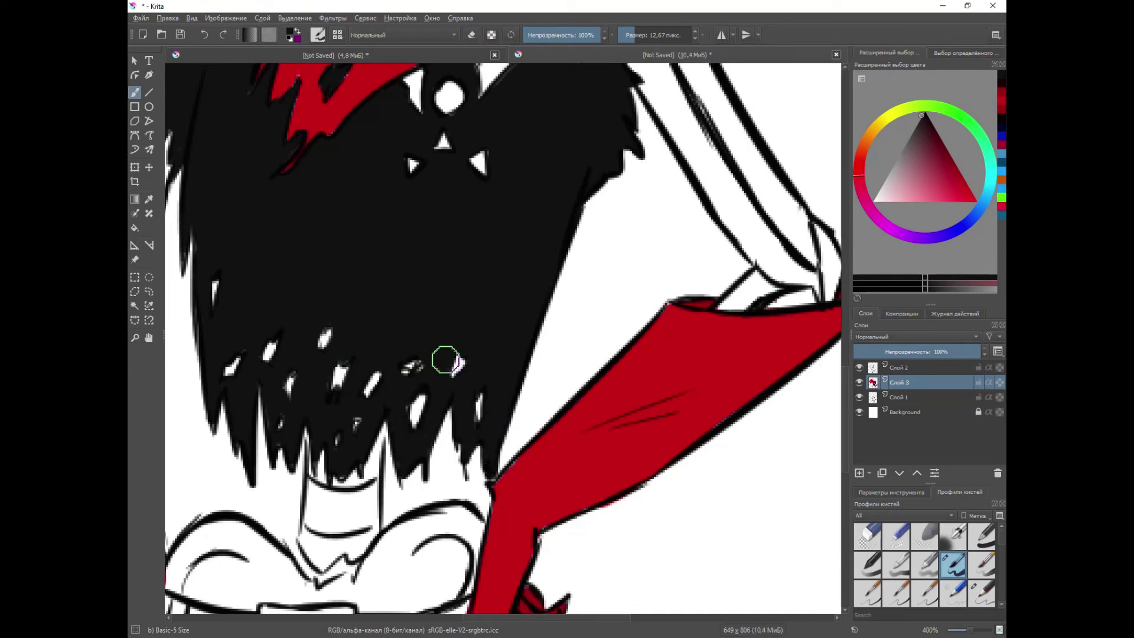
Paint the pelvis and the exposed lower spine light grey beneath the line art
{"action": "scroll", "coordinate": [339, 388], "scroll_direction": "down", "scroll_amount": 2}
{"action": "left_click", "coordinate": [471, 35]}
{"action": "left_click", "coordinate": [875, 196]}
{"action": "scroll", "coordinate": [332, 417], "scroll_direction": "up", "scroll_amount": 1}
{"action": "mouse_move", "coordinate": [272, 485]}
{"action": "left_mouse_down"}
{"action": "mouse_move", "coordinate": [249, 510]}
{"action": "mouse_move", "coordinate": [393, 514]}
{"action": "mouse_move", "coordinate": [348, 499]}
{"action": "mouse_move", "coordinate": [341, 447]}
{"action": "mouse_move", "coordinate": [363, 420]}
{"action": "left_mouse_up"}
{"action": "scroll", "coordinate": [362, 422], "scroll_direction": "down", "scroll_amount": 2}
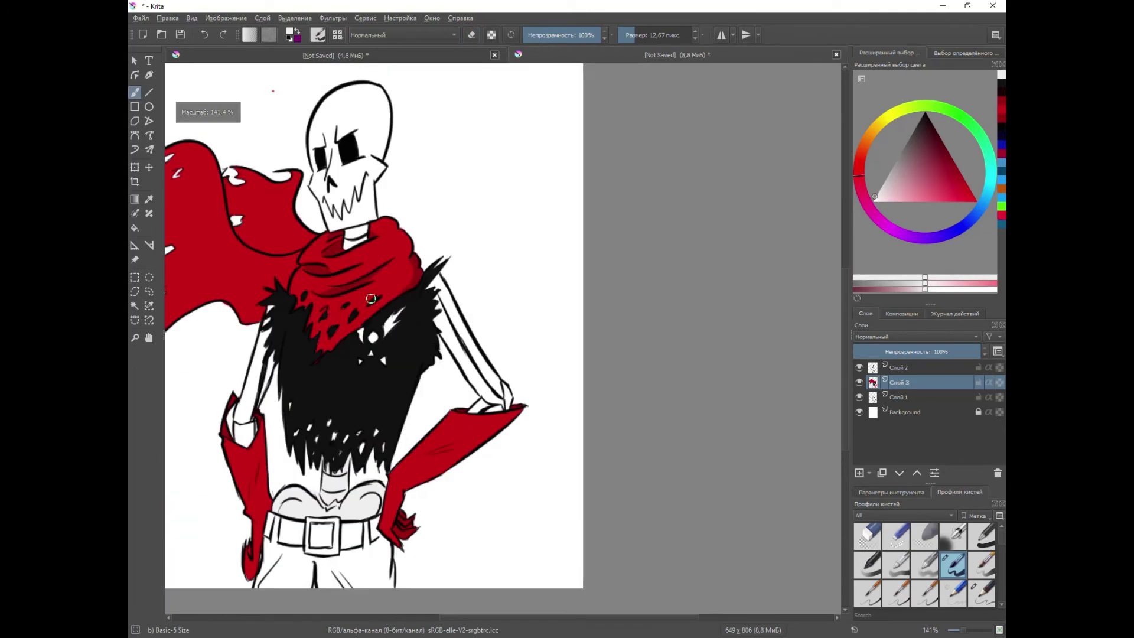
Fill the skull and neck light grey and try a slightly darker grey shade along the cheek and jaw
{"action": "scroll", "coordinate": [337, 113], "scroll_direction": "up", "scroll_amount": 3}
{"action": "mouse_move", "coordinate": [329, 133]}
{"action": "left_mouse_down"}
{"action": "mouse_move", "coordinate": [387, 336]}
{"action": "mouse_move", "coordinate": [299, 383]}
{"action": "mouse_move", "coordinate": [397, 489]}
{"action": "mouse_move", "coordinate": [468, 201]}
{"action": "mouse_move", "coordinate": [456, 183]}
{"action": "mouse_move", "coordinate": [473, 242]}
{"action": "left_mouse_up"}
{"action": "mouse_move", "coordinate": [390, 133]}
{"action": "left_mouse_down"}
{"action": "mouse_move", "coordinate": [457, 252]}
{"action": "mouse_move", "coordinate": [381, 252]}
{"action": "left_mouse_up"}
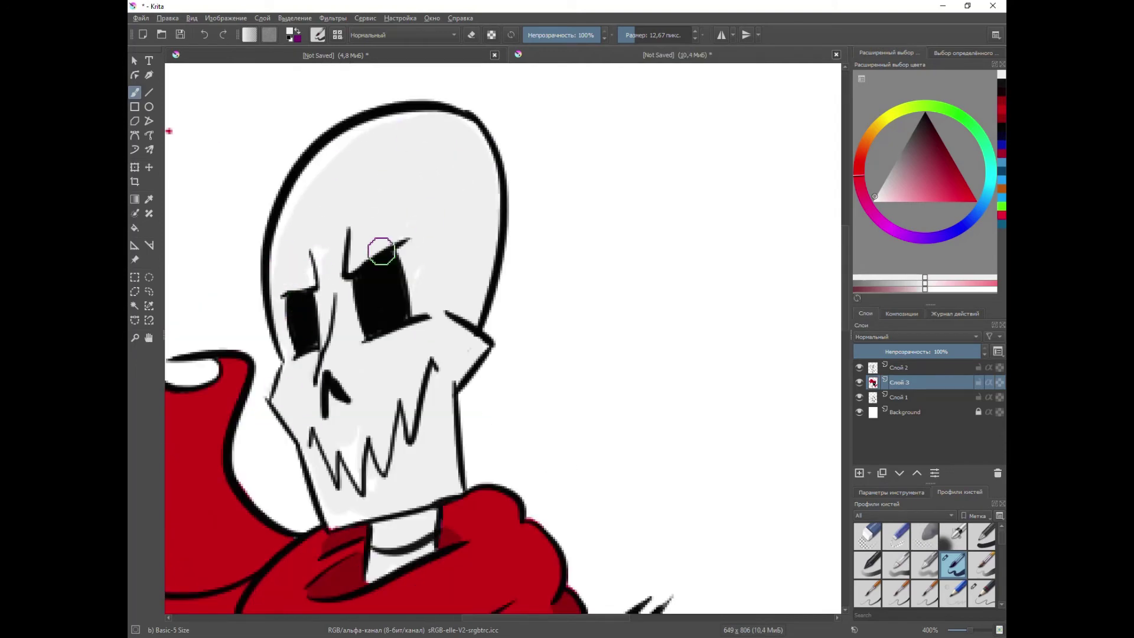
{"action": "left_click", "coordinate": [880, 187]}
{"action": "left_click_drag", "start_coordinate": [467, 331], "coordinate": [464, 409]}
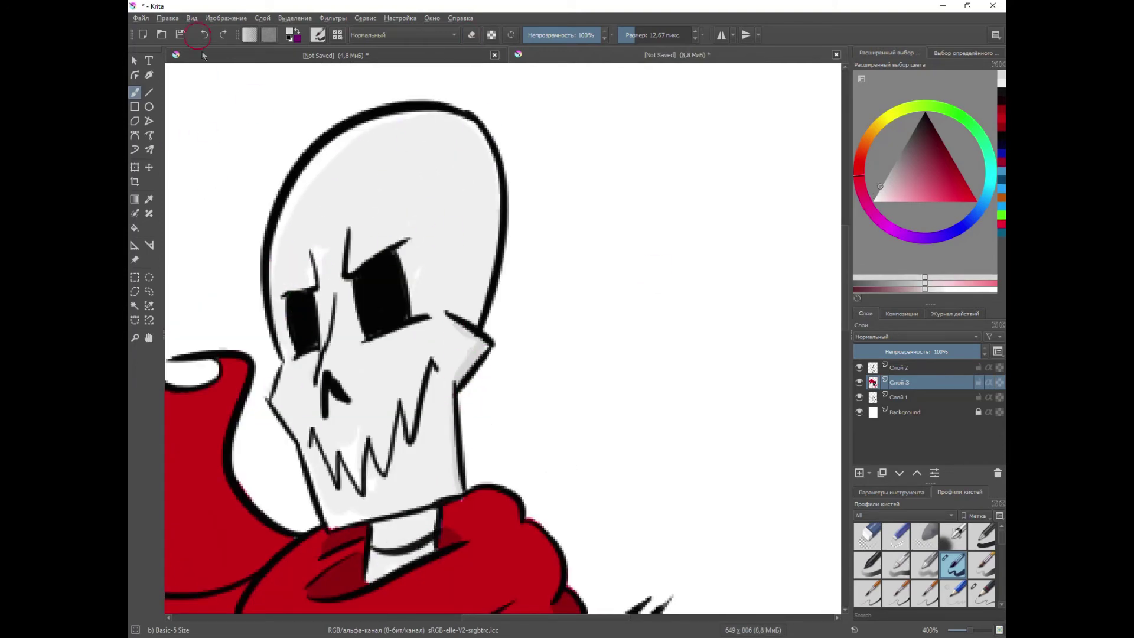
Fill the bones of both arms light grey from the shirt's shoulders down to the gloves
{"action": "scroll", "coordinate": [406, 355], "scroll_direction": "down", "scroll_amount": 5}
{"action": "scroll", "coordinate": [387, 511], "scroll_direction": "up", "scroll_amount": 2}
{"action": "left_click", "coordinate": [875, 196]}
{"action": "scroll", "coordinate": [347, 367], "scroll_direction": "up", "scroll_amount": 2}
{"action": "mouse_move", "coordinate": [260, 452]}
{"action": "left_mouse_down"}
{"action": "mouse_move", "coordinate": [298, 466]}
{"action": "mouse_move", "coordinate": [282, 507]}
{"action": "mouse_move", "coordinate": [303, 438]}
{"action": "left_mouse_up"}
{"action": "left_click_drag", "start_coordinate": [660, 195], "coordinate": [287, 266]}
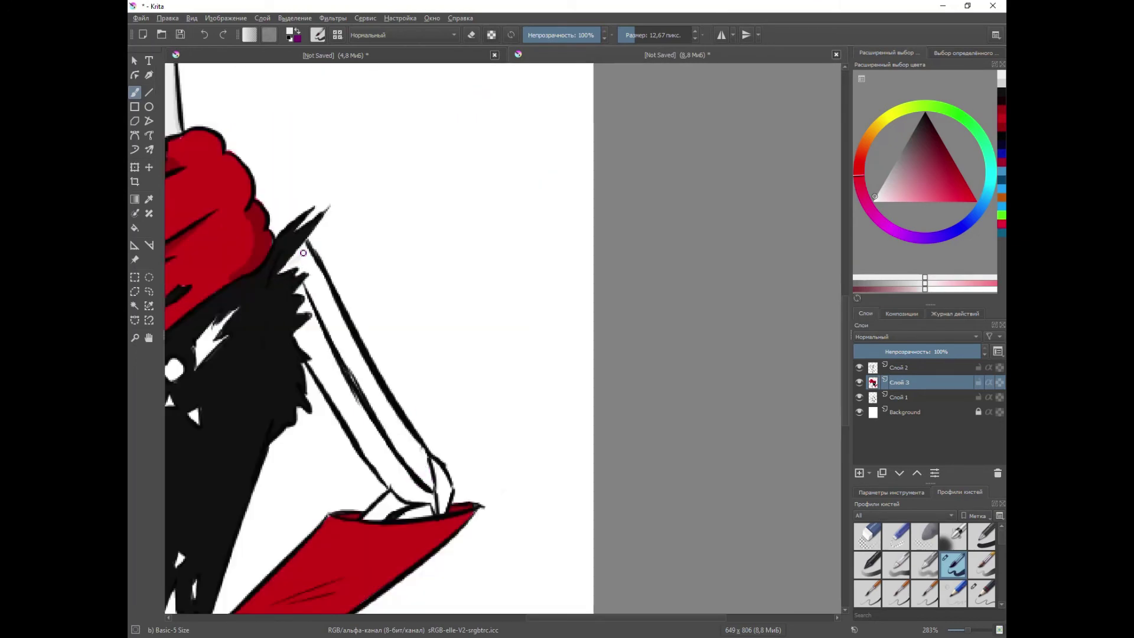
{"action": "left_click_drag", "start_coordinate": [303, 306], "coordinate": [335, 342]}
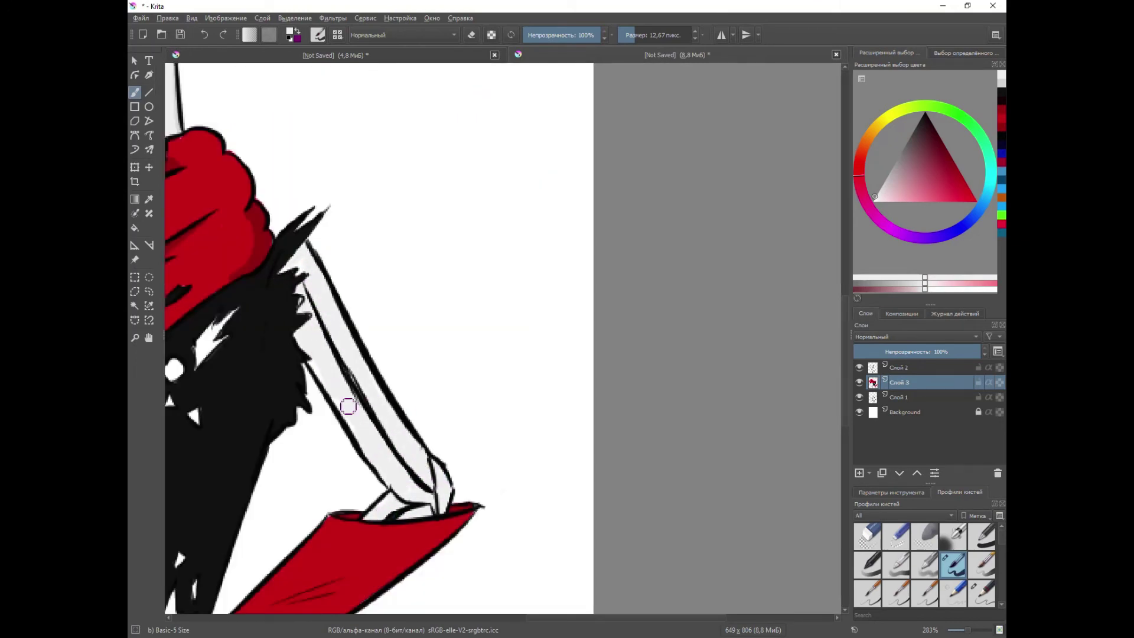
Fill the trousers and the belt loop beside the buckle with near-black sampled from the shirt
{"action": "left_click", "coordinate": [293, 381], "text": "ctrl"}
{"action": "scroll", "coordinate": [338, 339], "scroll_direction": "down", "scroll_amount": 1}
{"action": "left_click_drag", "start_coordinate": [329, 337], "coordinate": [527, 349]}
{"action": "scroll", "coordinate": [290, 296], "scroll_direction": "down", "scroll_amount": 3}
{"action": "scroll", "coordinate": [311, 424], "scroll_direction": "up", "scroll_amount": 4}
{"action": "left_click_drag", "start_coordinate": [277, 431], "coordinate": [320, 447]}
{"action": "mouse_move", "coordinate": [275, 412]}
{"action": "left_mouse_down"}
{"action": "mouse_move", "coordinate": [393, 467]}
{"action": "mouse_move", "coordinate": [422, 464]}
{"action": "left_mouse_up"}
{"action": "scroll", "coordinate": [390, 402], "scroll_direction": "up", "scroll_amount": 2}
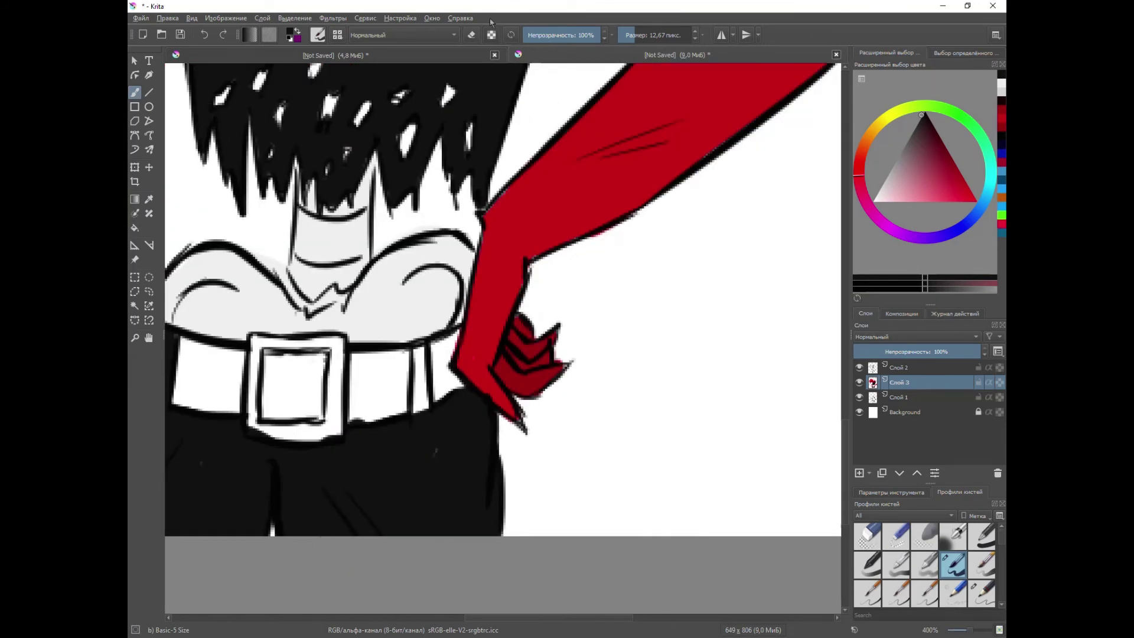
{"action": "left_click", "coordinate": [470, 34]}
{"action": "left_click_drag", "start_coordinate": [421, 350], "coordinate": [420, 410]}
Paint the buckle's opening and the belt section between the buckle and the nearby loop dark brownish red
{"action": "scroll", "coordinate": [195, 413], "scroll_direction": "down", "scroll_amount": 4}
{"action": "scroll", "coordinate": [197, 425], "scroll_direction": "up", "scroll_amount": 4}
{"action": "left_click", "coordinate": [860, 159]}
{"action": "left_click", "coordinate": [941, 155]}
{"action": "mouse_move", "coordinate": [267, 365]}
{"action": "left_mouse_down"}
{"action": "mouse_move", "coordinate": [276, 326]}
{"action": "mouse_move", "coordinate": [265, 370]}
{"action": "mouse_move", "coordinate": [295, 343]}
{"action": "left_mouse_up"}
{"action": "left_click_drag", "start_coordinate": [387, 359], "coordinate": [350, 378]}
{"action": "left_click_drag", "start_coordinate": [379, 319], "coordinate": [384, 358]}
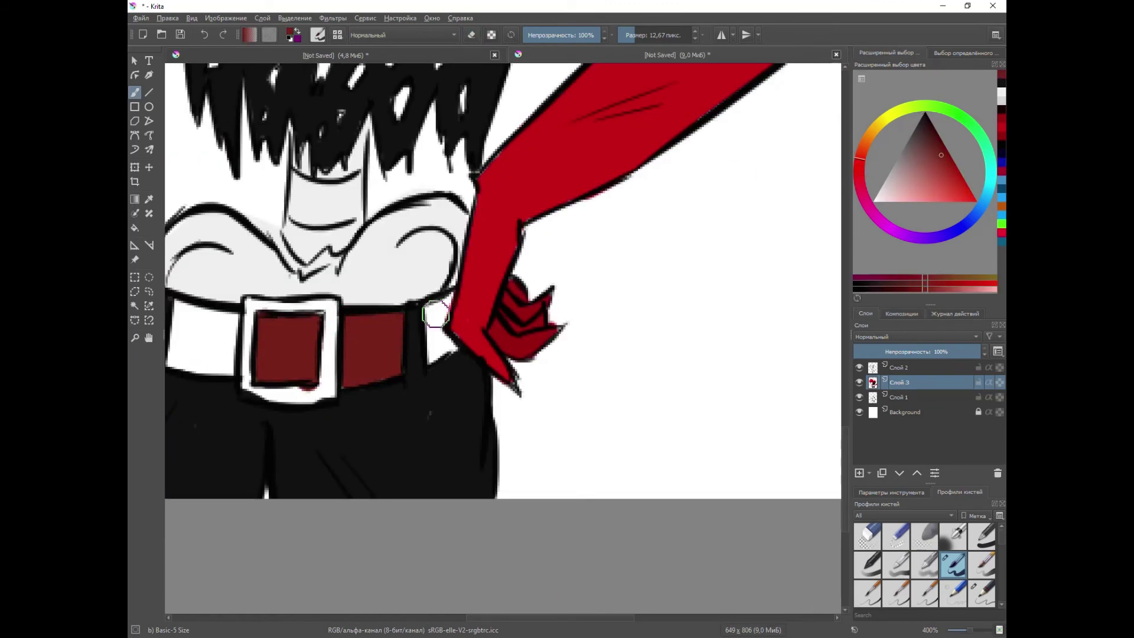
Paint the rest of the belt dark brownish red and touch up its outer loop with sampled near-black
{"action": "scroll", "coordinate": [449, 352], "scroll_direction": "down", "scroll_amount": 5}
{"action": "scroll", "coordinate": [396, 284], "scroll_direction": "up", "scroll_amount": 6}
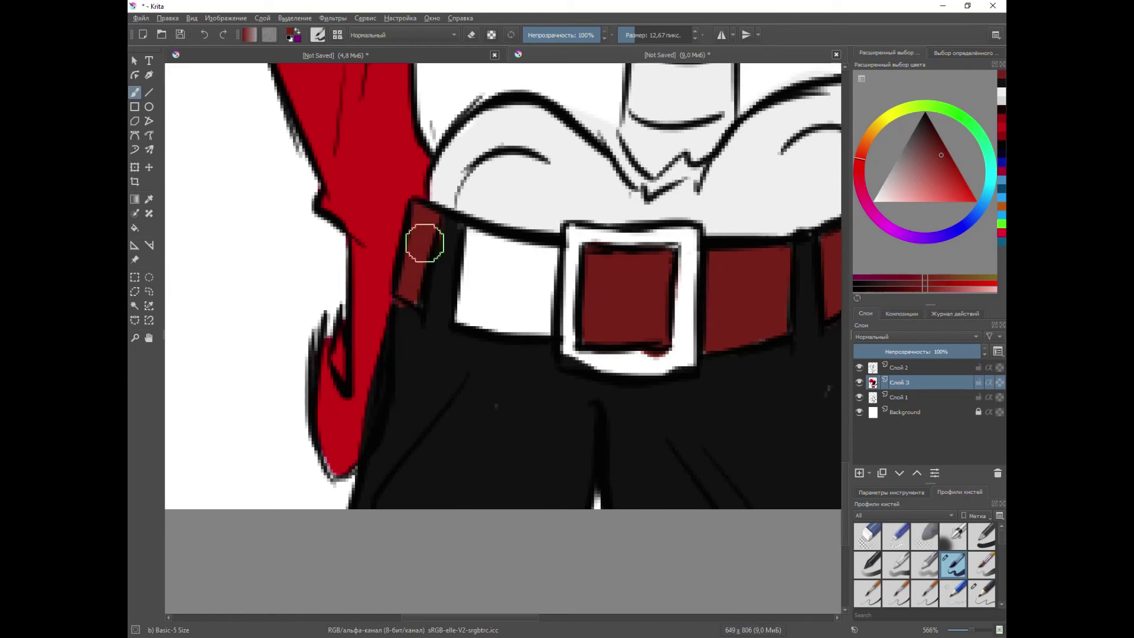
{"action": "left_click_drag", "start_coordinate": [539, 244], "coordinate": [537, 330]}
{"action": "left_click", "coordinate": [422, 325], "text": "ctrl"}
{"action": "left_click_drag", "start_coordinate": [404, 305], "coordinate": [425, 317]}
Paint the belt buckle's square frame saturated yellow
{"action": "left_click", "coordinate": [880, 122]}
{"action": "left_click", "coordinate": [974, 202]}
{"action": "mouse_move", "coordinate": [575, 236]}
{"action": "left_mouse_down"}
{"action": "mouse_move", "coordinate": [686, 356]}
{"action": "mouse_move", "coordinate": [568, 234]}
{"action": "left_mouse_up"}
{"action": "left_click", "coordinate": [944, 630]}
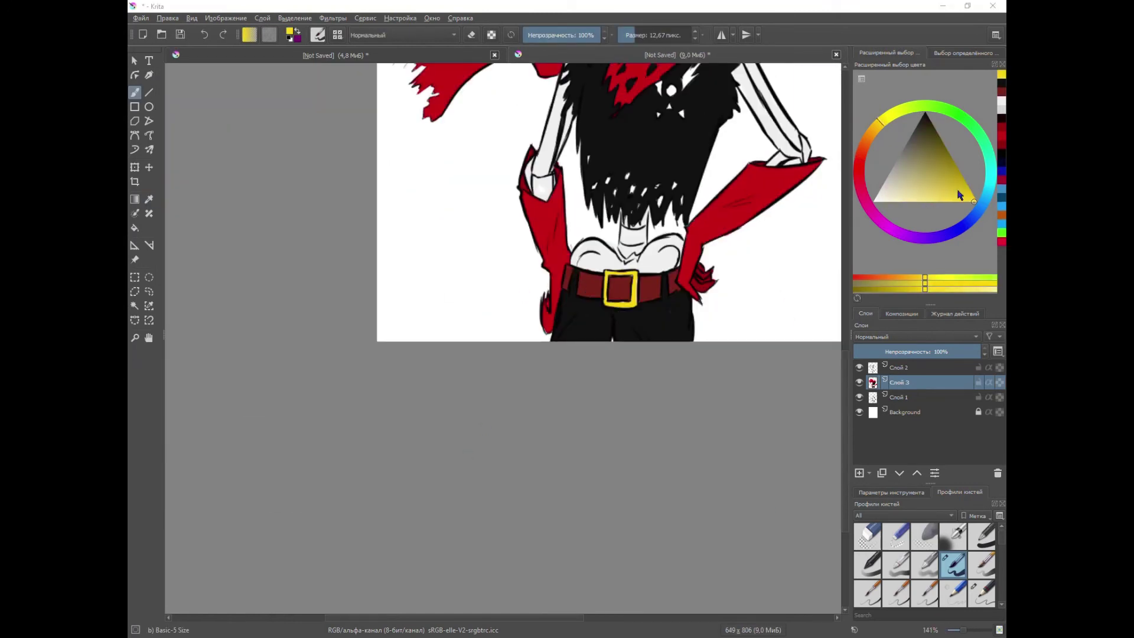
Add lighter yellow and white highlights to the belt buckle's frame
{"action": "left_click", "coordinate": [960, 195]}
{"action": "scroll", "coordinate": [633, 288], "scroll_direction": "up", "scroll_amount": 3}
{"action": "scroll", "coordinate": [655, 189], "scroll_direction": "down", "scroll_amount": 2}
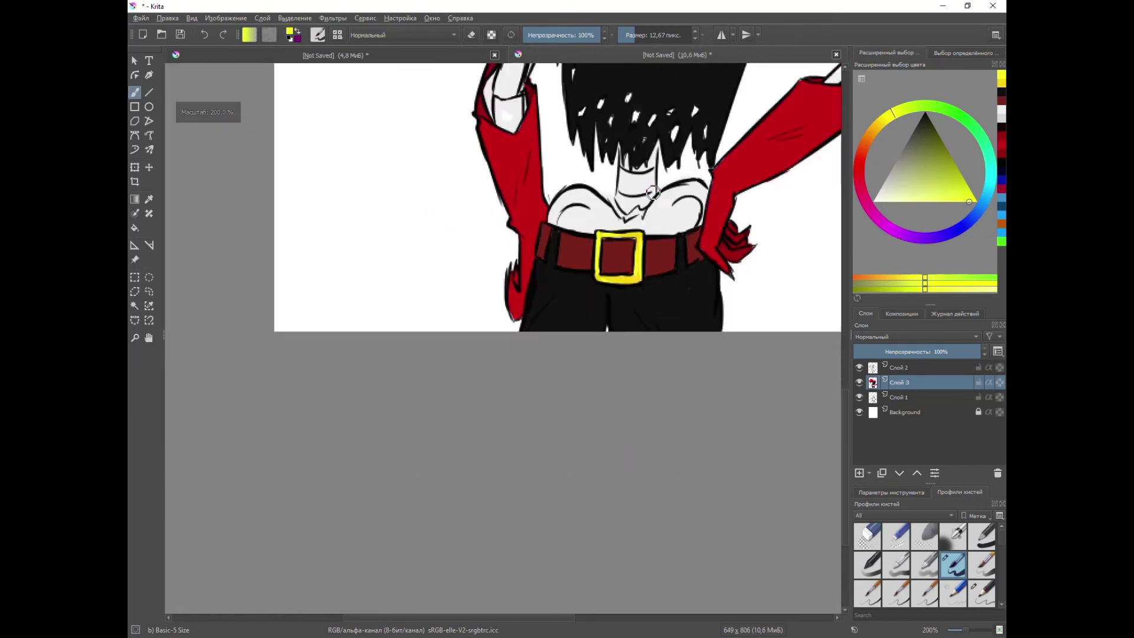
{"action": "left_click", "coordinate": [875, 202]}
{"action": "scroll", "coordinate": [651, 254], "scroll_direction": "up", "scroll_amount": 2}
{"action": "scroll", "coordinate": [633, 229], "scroll_direction": "down", "scroll_amount": 4}
{"action": "mouse_move", "coordinate": [630, 250]}
{"action": "left_mouse_down"}
{"action": "mouse_move", "coordinate": [633, 230]}
{"action": "mouse_move", "coordinate": [611, 218]}
{"action": "mouse_move", "coordinate": [614, 234]}
{"action": "left_mouse_up"}
Fill the shirt's chest emblem, including its circle, wings and triangles, with bright yellow
{"action": "scroll", "coordinate": [663, 106], "scroll_direction": "up", "scroll_amount": 4}
{"action": "left_click", "coordinate": [977, 201]}
{"action": "left_click", "coordinate": [891, 119]}
{"action": "left_click_drag", "start_coordinate": [647, 221], "coordinate": [635, 229]}
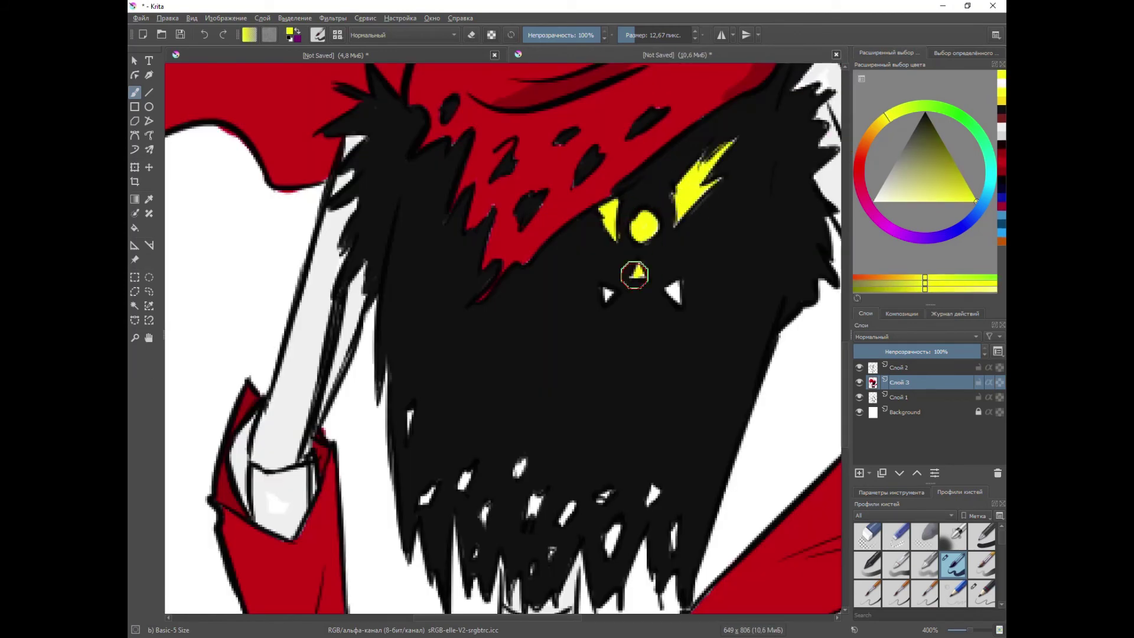
{"action": "scroll", "coordinate": [673, 299], "scroll_direction": "down", "scroll_amount": 4}
Add a layer beneath the character's colours and paint dark red background behind the flowing scarf with a 158.65 px brush
{"action": "left_click", "coordinate": [907, 398]}
{"action": "left_click", "coordinate": [859, 473]}
{"action": "left_click", "coordinate": [859, 168]}
{"action": "left_click", "coordinate": [956, 165]}
{"action": "left_click", "coordinate": [657, 35]}
{"action": "left_click_drag", "start_coordinate": [379, 331], "coordinate": [666, 100]}
{"action": "key", "text": "ctrl+z"}
{"action": "left_click_drag", "start_coordinate": [479, 124], "coordinate": [487, 524]}
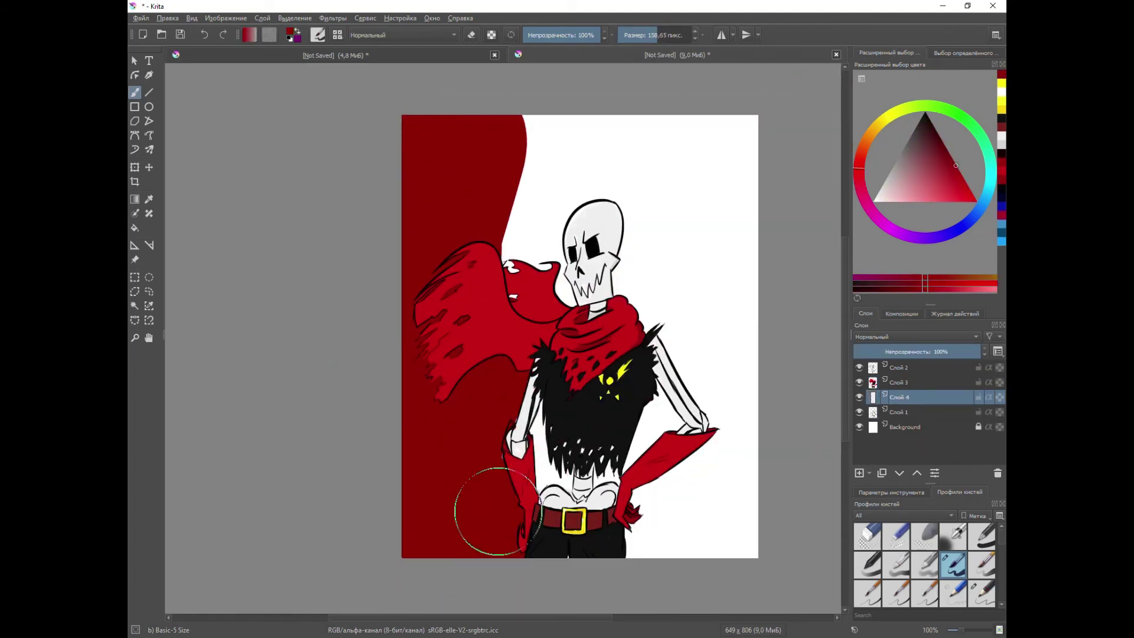
Extend the dark red background around the bent arm, down the canvas edge and across the area above the skull
{"action": "scroll", "coordinate": [549, 428], "scroll_direction": "up", "scroll_amount": 3}
{"action": "key", "text": "e"}
{"action": "left_click_drag", "start_coordinate": [399, 405], "coordinate": [385, 487]}
{"action": "scroll", "coordinate": [390, 485], "scroll_direction": "down", "scroll_amount": 2}
{"action": "mouse_move", "coordinate": [725, 427]}
{"action": "left_mouse_down"}
{"action": "mouse_move", "coordinate": [668, 477]}
{"action": "mouse_move", "coordinate": [654, 513]}
{"action": "left_mouse_up"}
{"action": "left_click_drag", "start_coordinate": [768, 97], "coordinate": [755, 591]}
{"action": "left_click_drag", "start_coordinate": [694, 268], "coordinate": [659, 251]}
{"action": "scroll", "coordinate": [665, 250], "scroll_direction": "down", "scroll_amount": 2}
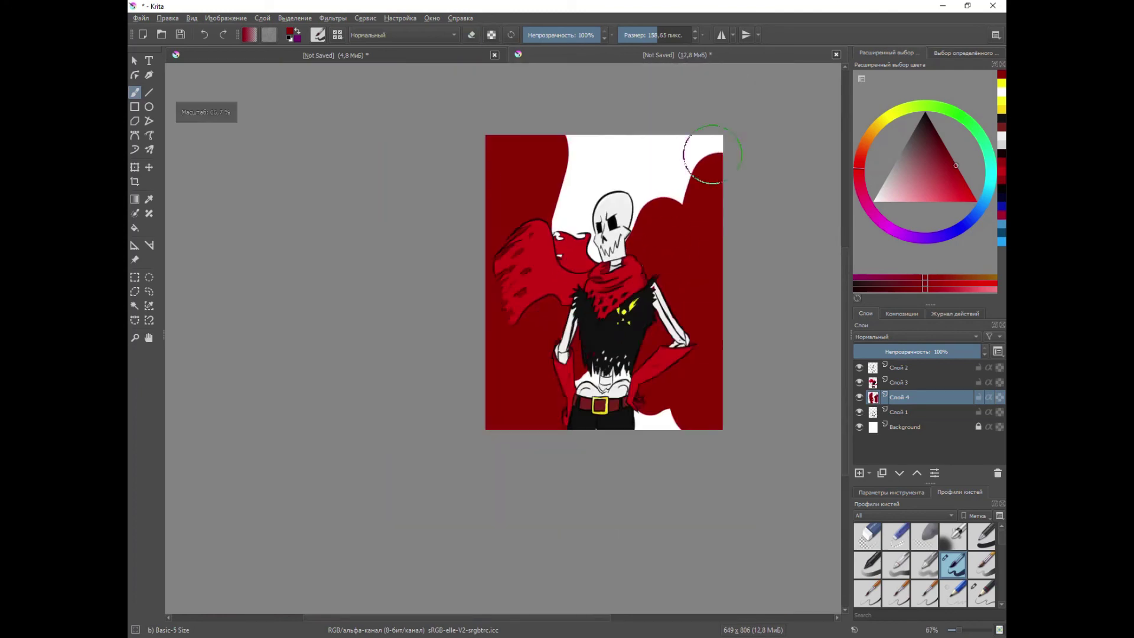
{"action": "scroll", "coordinate": [711, 146], "scroll_direction": "up", "scroll_amount": 1}
{"action": "left_click_drag", "start_coordinate": [703, 145], "coordinate": [484, 144]}
{"action": "left_click_drag", "start_coordinate": [484, 173], "coordinate": [675, 165]}
Fill the remaining white gaps around the arms, waist and torn hem with dark red using a 31.50 px brush
{"action": "left_click", "coordinate": [641, 35]}
{"action": "scroll", "coordinate": [629, 241], "scroll_direction": "up", "scroll_amount": 2}
{"action": "mouse_move", "coordinate": [546, 372]}
{"action": "left_mouse_down"}
{"action": "mouse_move", "coordinate": [577, 254]}
{"action": "mouse_move", "coordinate": [486, 157]}
{"action": "mouse_move", "coordinate": [520, 189]}
{"action": "mouse_move", "coordinate": [256, 456]}
{"action": "mouse_move", "coordinate": [375, 369]}
{"action": "mouse_move", "coordinate": [406, 473]}
{"action": "left_mouse_up"}
{"action": "key", "text": "e"}
{"action": "scroll", "coordinate": [531, 224], "scroll_direction": "up", "scroll_amount": 1}
{"action": "scroll", "coordinate": [402, 539], "scroll_direction": "down", "scroll_amount": 6}
{"action": "scroll", "coordinate": [403, 539], "scroll_direction": "up", "scroll_amount": 6}
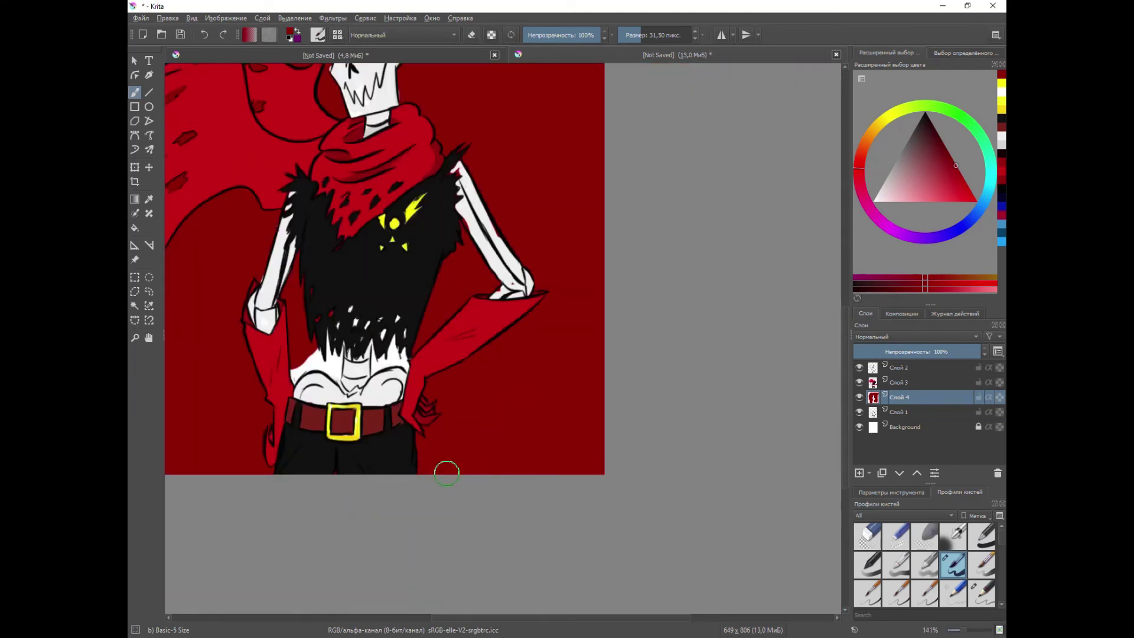
{"action": "left_click_drag", "start_coordinate": [388, 386], "coordinate": [446, 450]}
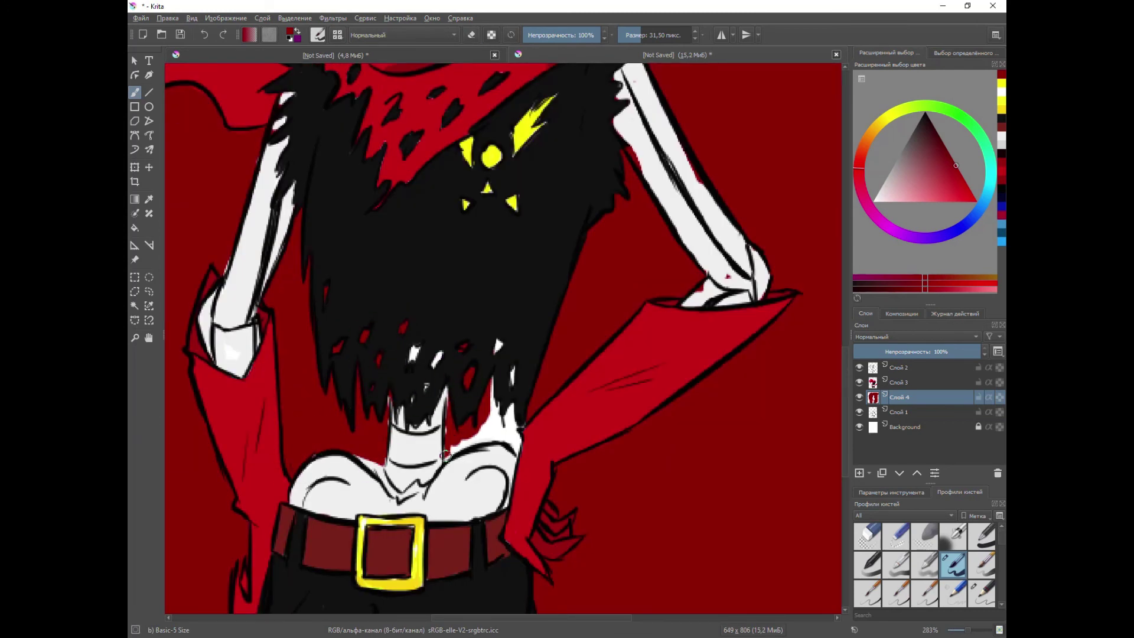
{"action": "scroll", "coordinate": [516, 447], "scroll_direction": "down", "scroll_amount": 8}
{"action": "key", "text": "e"}
{"action": "scroll", "coordinate": [489, 215], "scroll_direction": "up", "scroll_amount": 4}
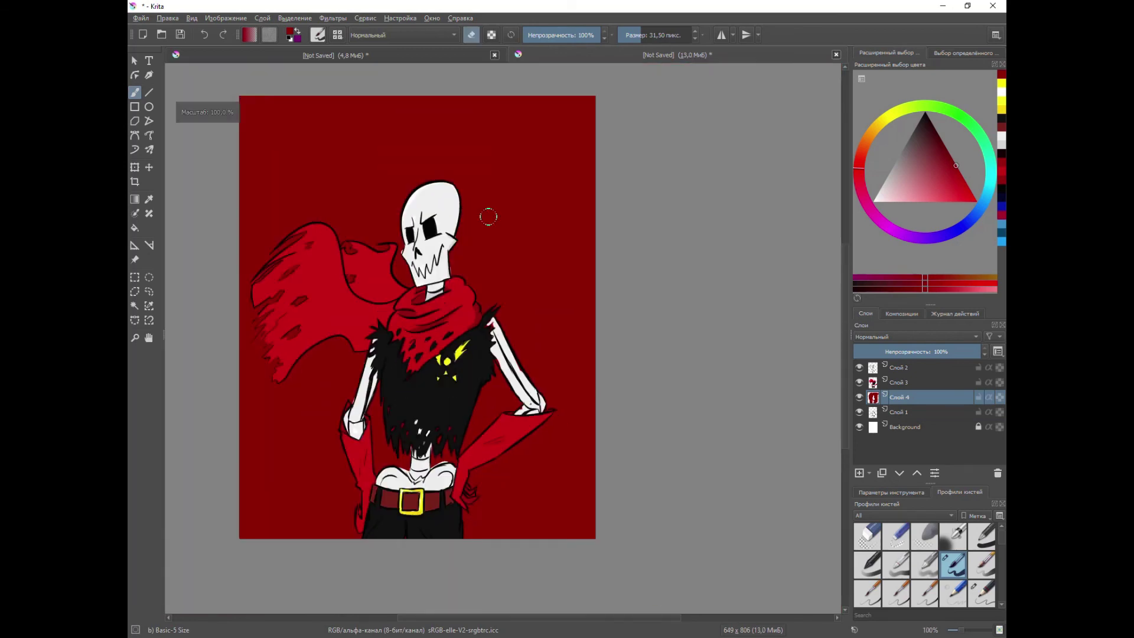
Hand-letter "Fell!" in pink with a 31.50 px brush on a new layer above the background
{"action": "scroll", "coordinate": [495, 120], "scroll_direction": "up", "scroll_amount": 1}
{"action": "key", "text": "e"}
{"action": "left_click", "coordinate": [932, 202]}
{"action": "scroll", "coordinate": [330, 121], "scroll_direction": "up", "scroll_amount": 2}
{"action": "left_click_drag", "start_coordinate": [316, 112], "coordinate": [221, 316]}
{"action": "left_click_drag", "start_coordinate": [315, 112], "coordinate": [391, 129]}
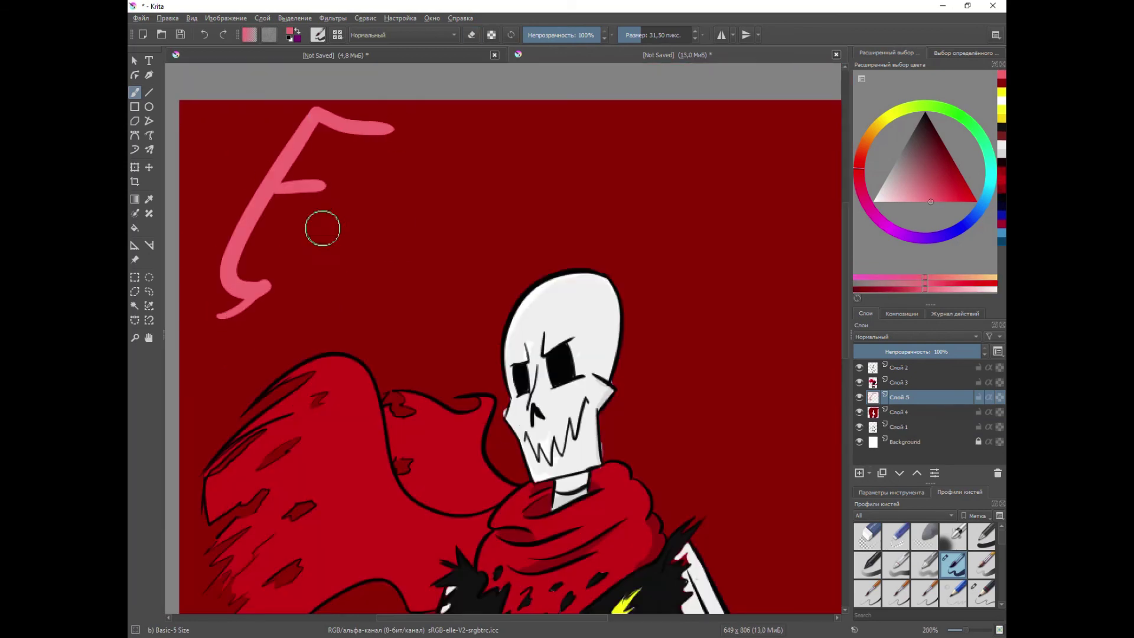
{"action": "left_click_drag", "start_coordinate": [302, 254], "coordinate": [351, 277]}
{"action": "left_click_drag", "start_coordinate": [454, 148], "coordinate": [390, 265]}
{"action": "left_click_drag", "start_coordinate": [481, 157], "coordinate": [413, 305]}
{"action": "left_click_drag", "start_coordinate": [552, 109], "coordinate": [493, 259]}
Narrow the "Fell!" lettering horizontally with the Transform tool
{"action": "scroll", "coordinate": [488, 322], "scroll_direction": "down", "scroll_amount": 2}
{"action": "left_click", "coordinate": [135, 167]}
{"action": "mouse_move", "coordinate": [591, 214]}
{"action": "left_mouse_down"}
{"action": "mouse_move", "coordinate": [544, 235]}
{"action": "mouse_move", "coordinate": [507, 218]}
{"action": "left_mouse_up"}
Hand-letter "Papyrus" in pink after "Fell!" across the area above the skull
{"action": "left_click", "coordinate": [136, 92]}
{"action": "scroll", "coordinate": [591, 241], "scroll_direction": "up", "scroll_amount": 2}
{"action": "left_click_drag", "start_coordinate": [460, 255], "coordinate": [439, 332]}
{"action": "left_click_drag", "start_coordinate": [592, 254], "coordinate": [570, 337]}
{"action": "left_click_drag", "start_coordinate": [760, 258], "coordinate": [717, 327]}
{"action": "scroll", "coordinate": [346, 242], "scroll_direction": "down", "scroll_amount": 2}
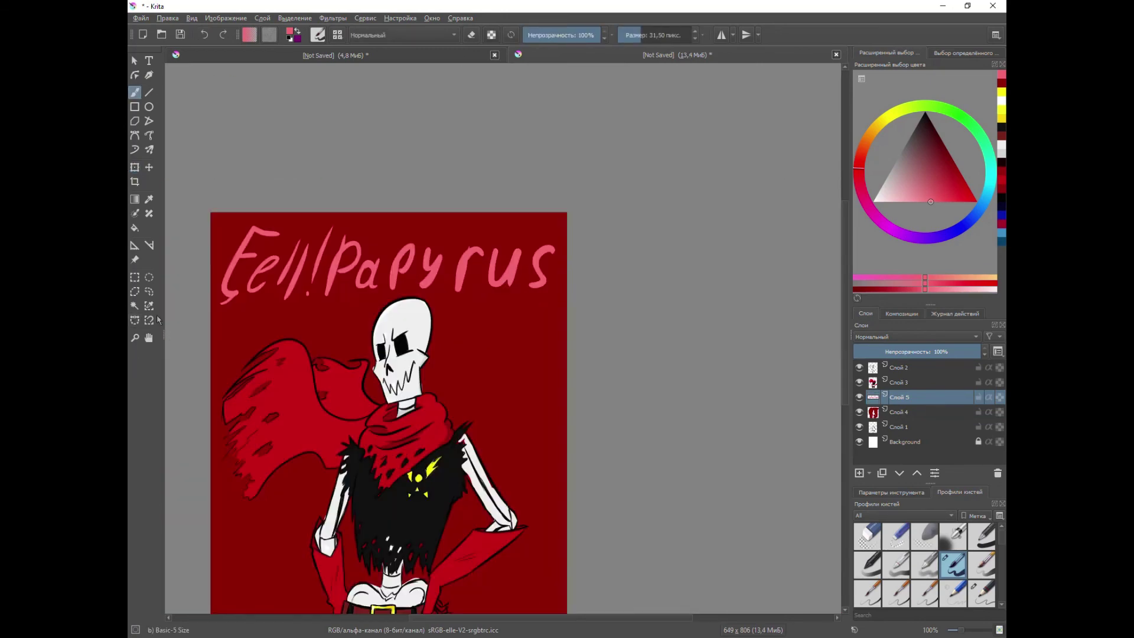
Select the title lettering's pixels and shade their lower part darker red with a 234.36 px Airbrush Soft
{"action": "left_click", "coordinate": [873, 397], "text": "ctrl"}
{"action": "left_click", "coordinate": [935, 178]}
{"action": "left_click", "coordinate": [953, 537]}
{"action": "mouse_move", "coordinate": [220, 283]}
{"action": "left_mouse_down"}
{"action": "mouse_move", "coordinate": [271, 300]}
{"action": "mouse_move", "coordinate": [595, 304]}
{"action": "left_mouse_up"}
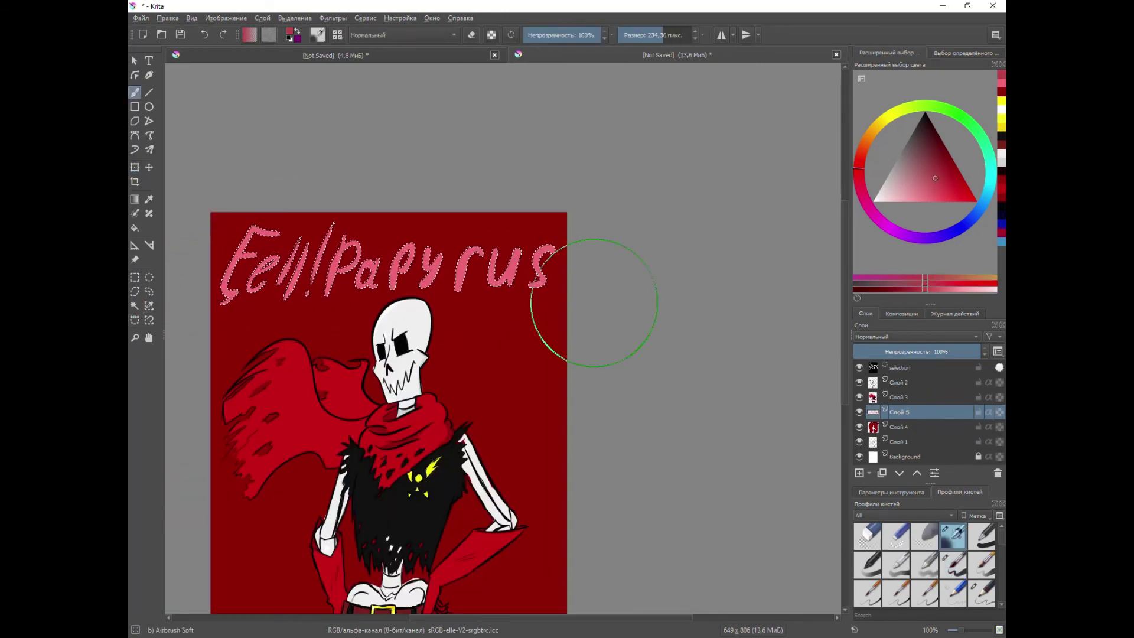
Deselect the title lettering, return to the brush tool and save the drawing
{"action": "left_click", "coordinate": [149, 306]}
{"action": "right_click", "coordinate": [288, 280]}
{"action": "left_click", "coordinate": [307, 297]}
{"action": "scroll", "coordinate": [306, 387], "scroll_direction": "down", "scroll_amount": 1}
{"action": "left_click", "coordinate": [136, 92]}
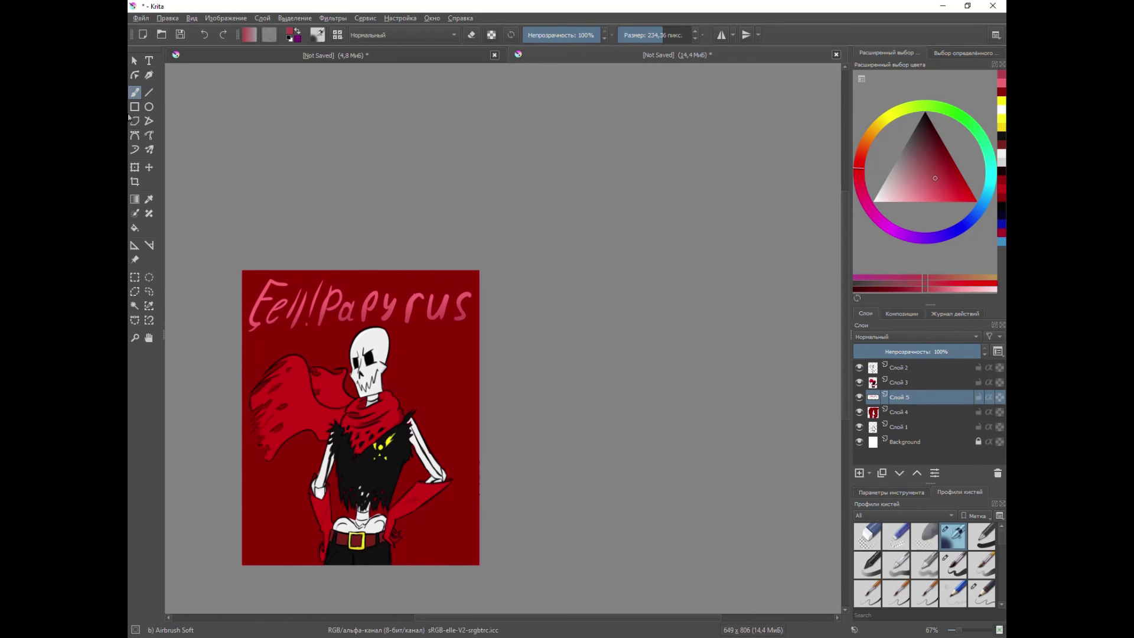
{"action": "key", "text": "ctrl+s"}
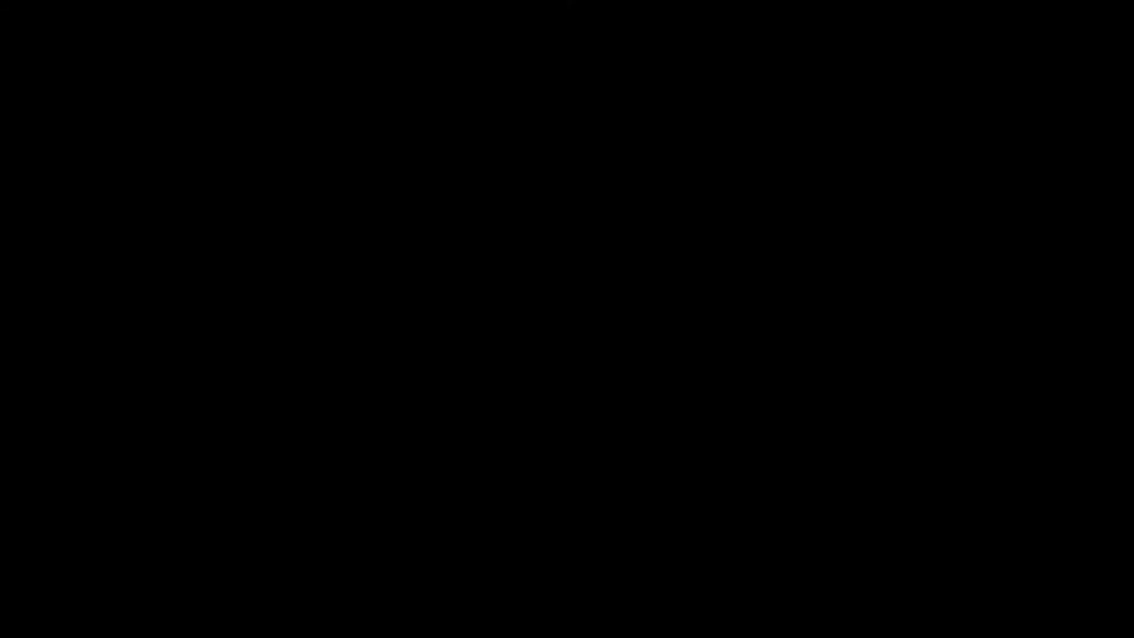